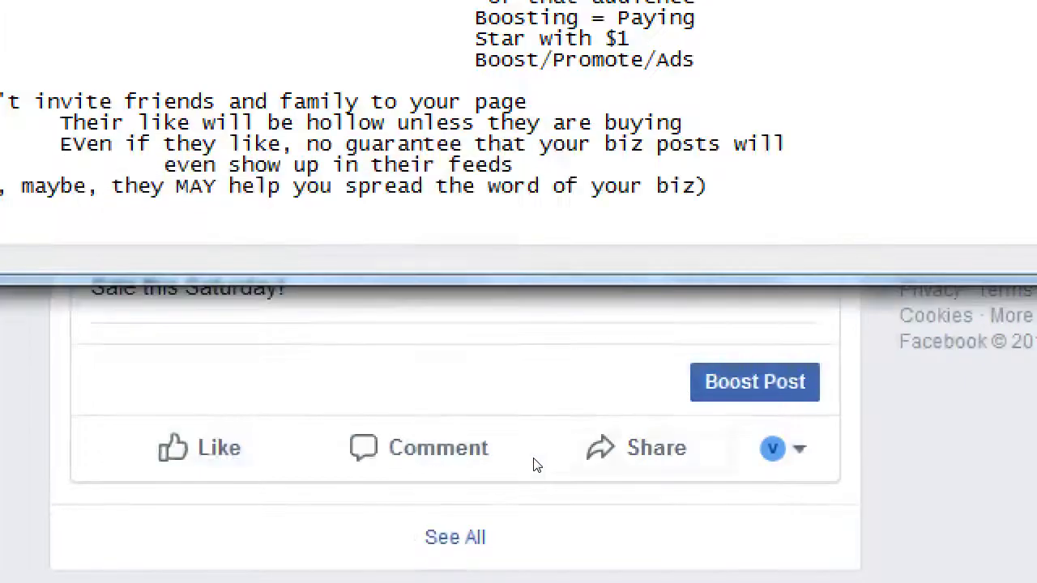
Add the line "Rec: Create a post, then publish it, then boost it." below the existing notes, separated by blank lines
key("Return")
key("Return")
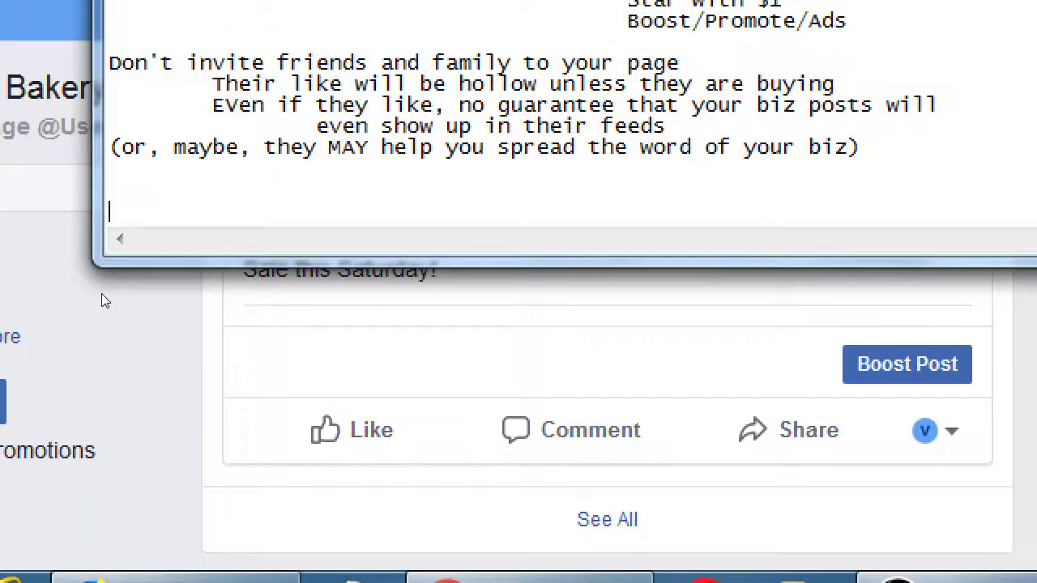
type("R3ec")
key("BackSpace")
key("BackSpace")
key("BackSpace")
type("ec")
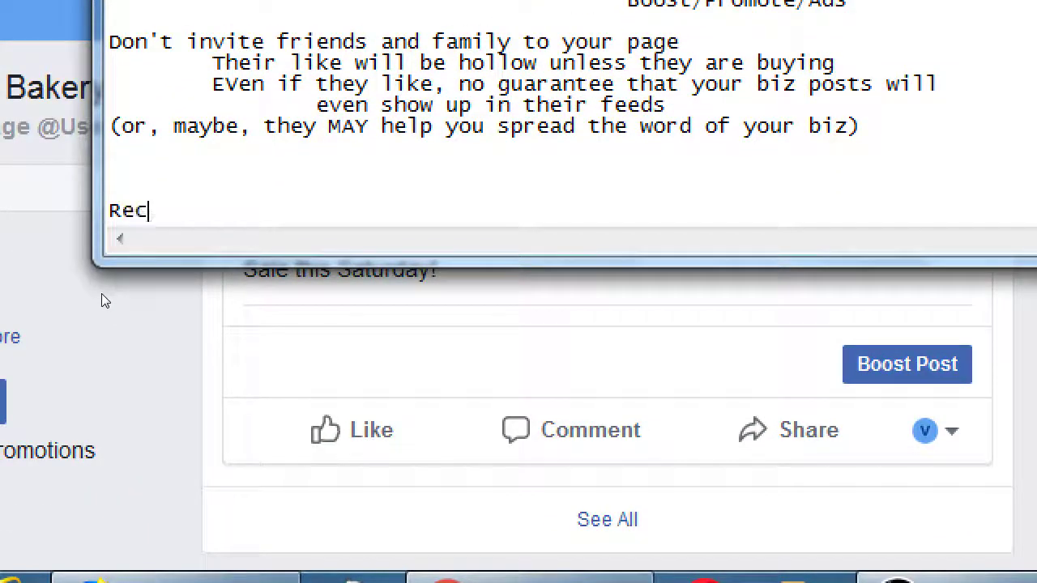
type(": Creat")
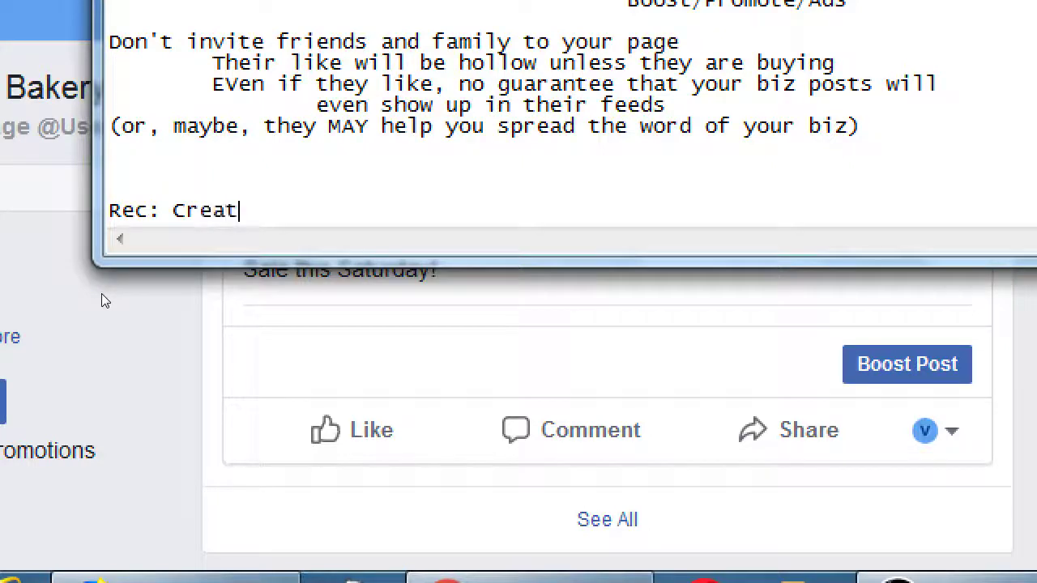
type("e a post, then po")
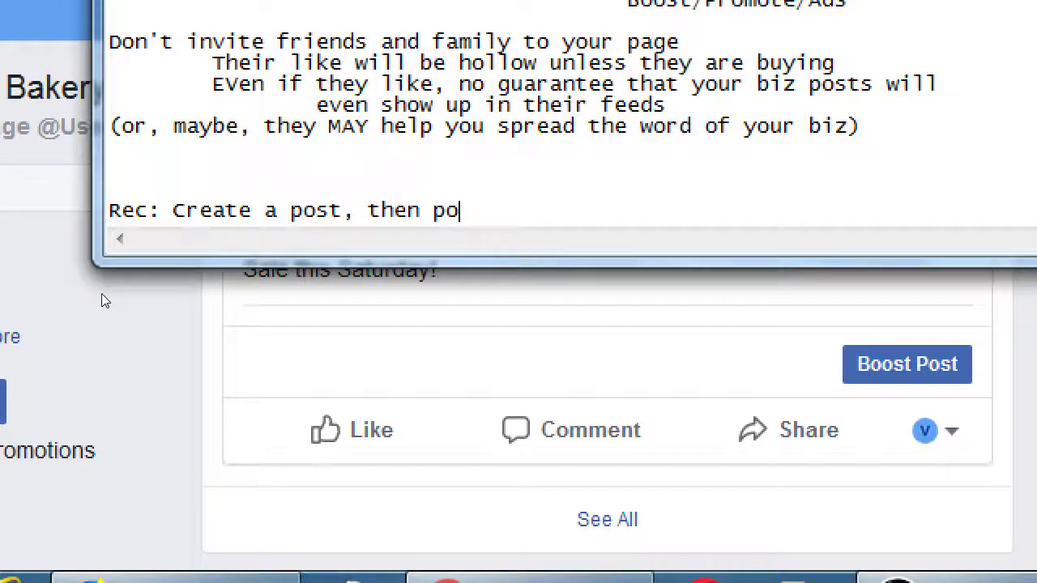
key("BackSpace")
type("ublish ")
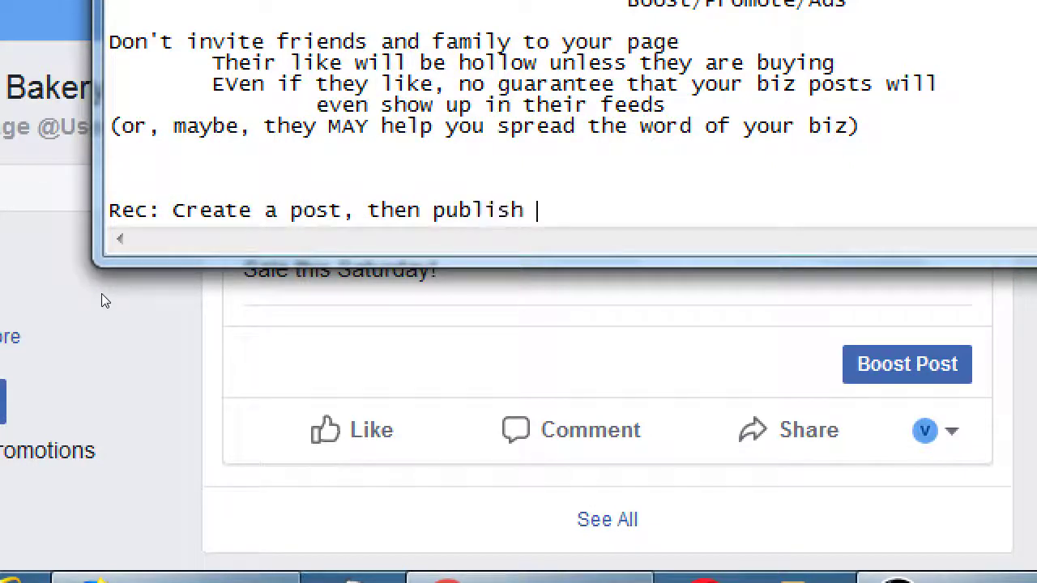
type("it, then boost it, then boos it")
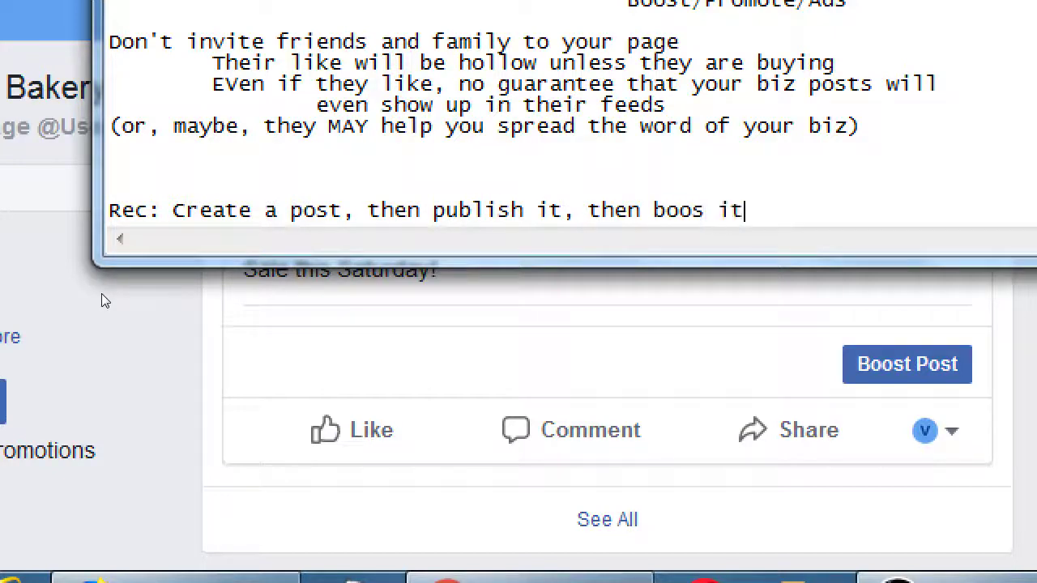
key("BackSpace")
key("BackSpace")
key("BackSpace")
type("t it.")
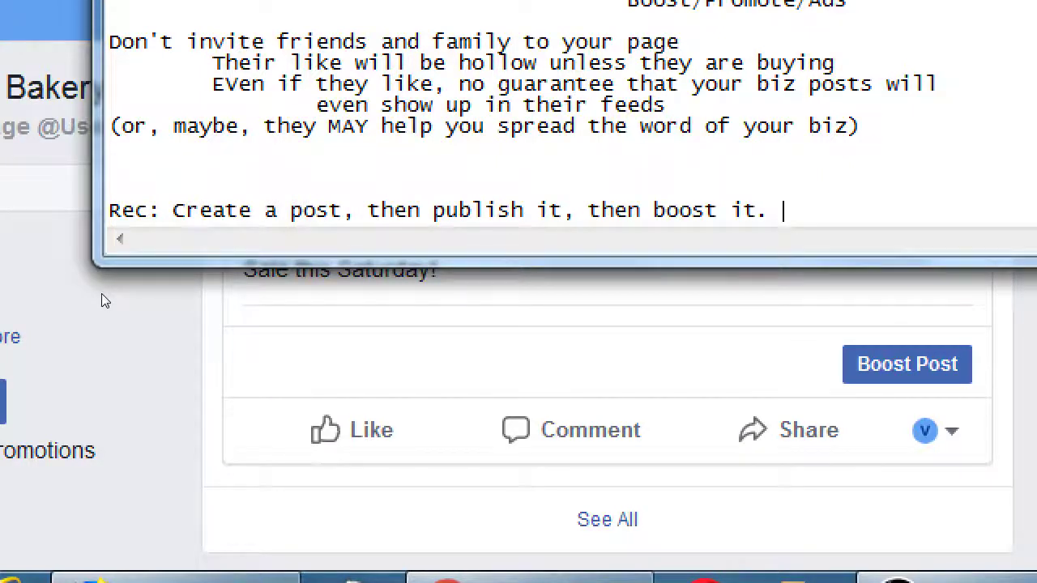
Add an indented line under the recommendation reading "This helps prevent disaster (you lose your post)"
key("Return")
key("Tab")
type("This helps prevent ")
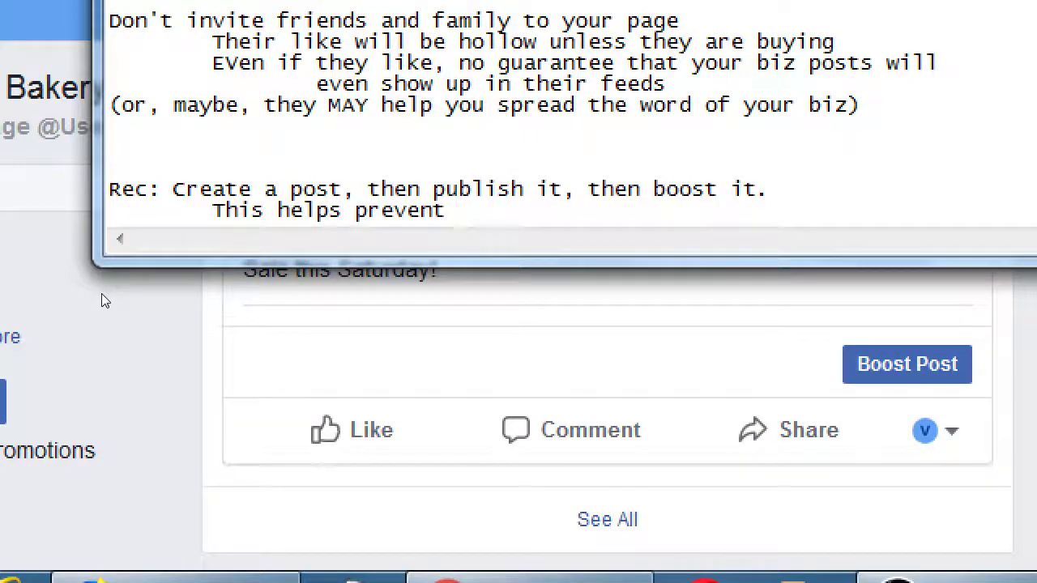
type("disaster (")
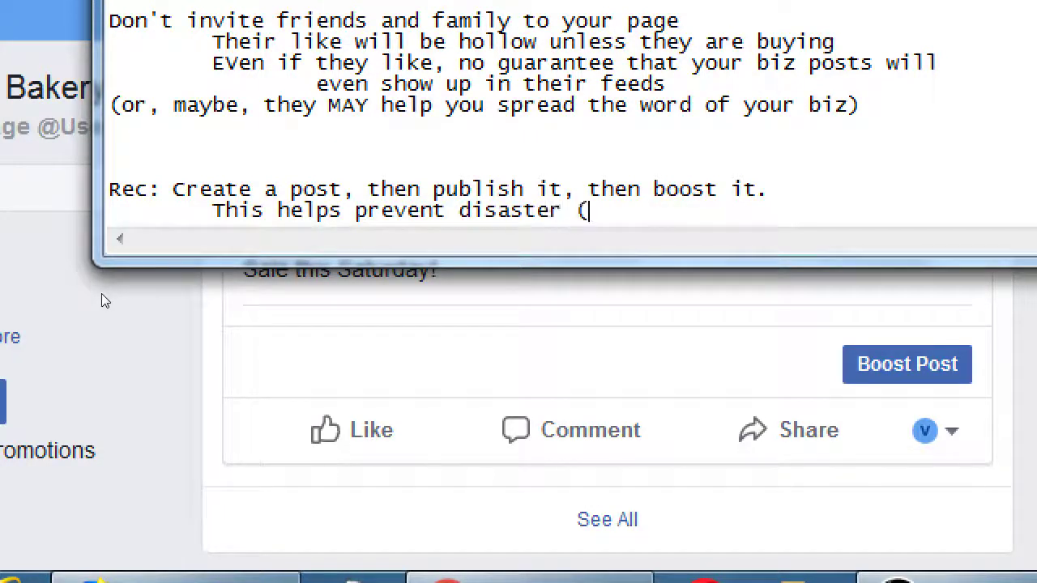
type("you lose your")
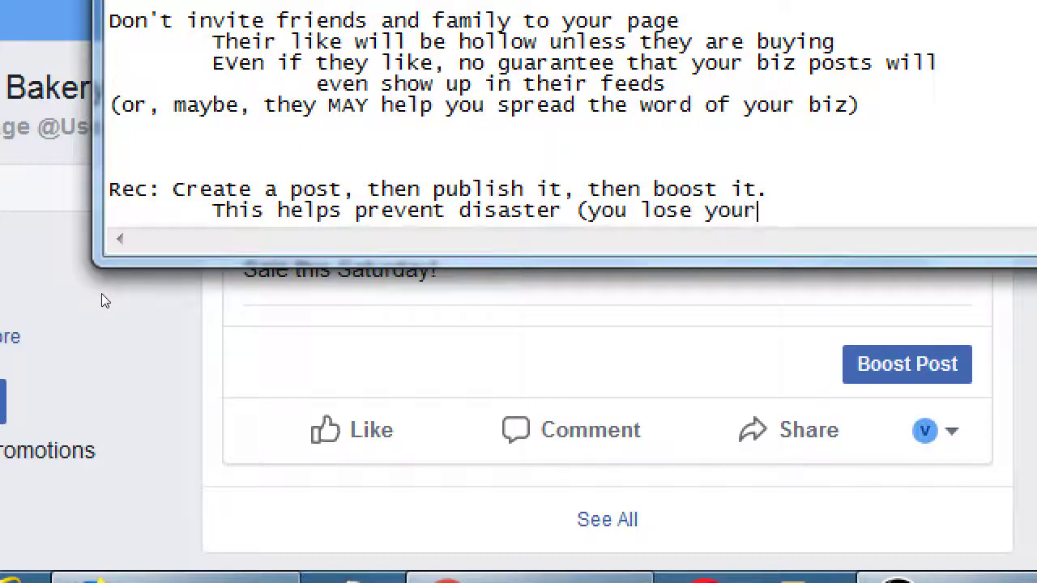
type(" post)")
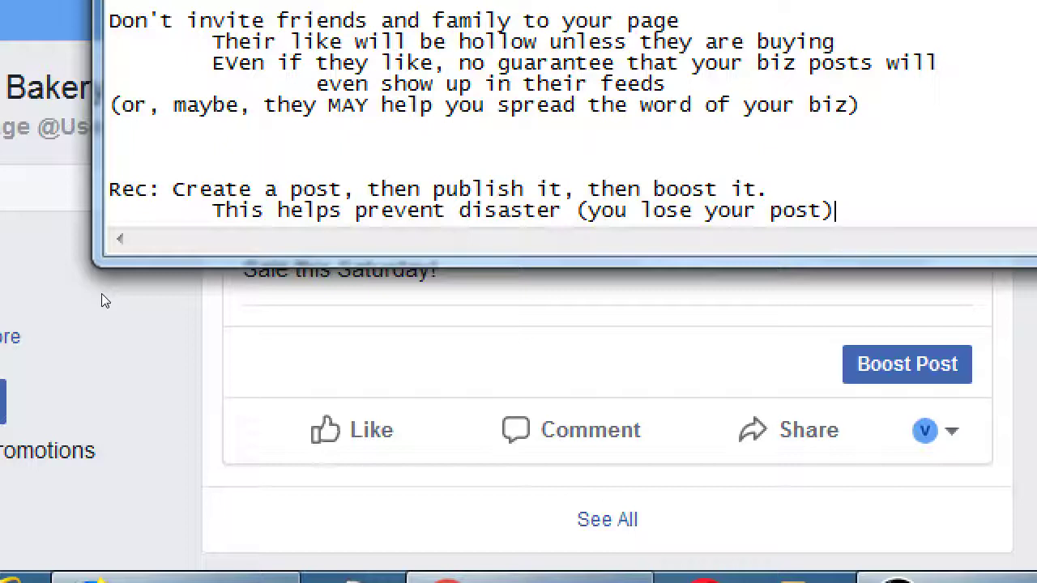
Switch to the Victor's Bakery page on Facebook and open the boost settings for the "Sale this Saturday!" post
key("super+minus")
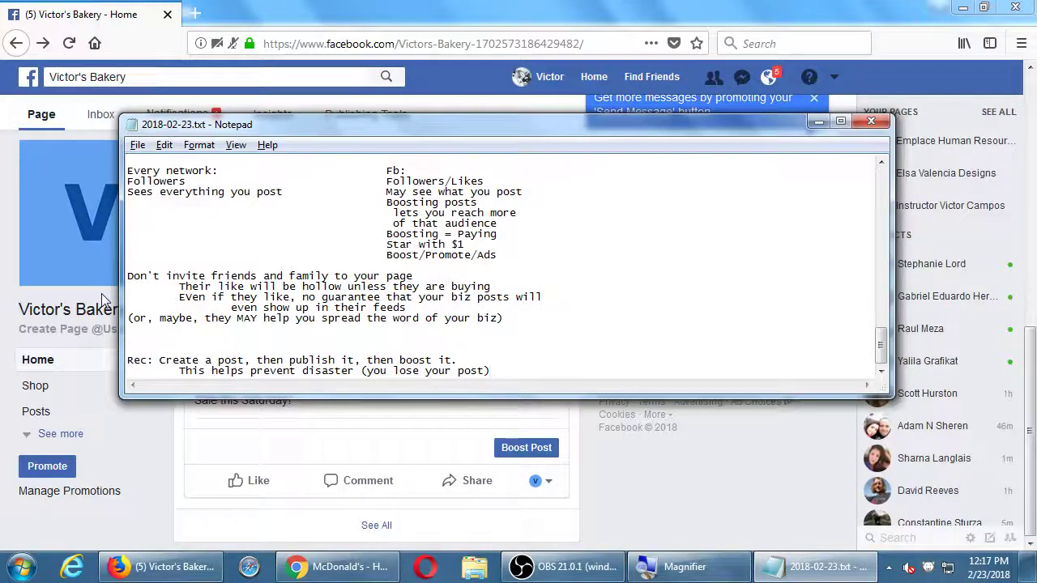
left_click(631, 478)
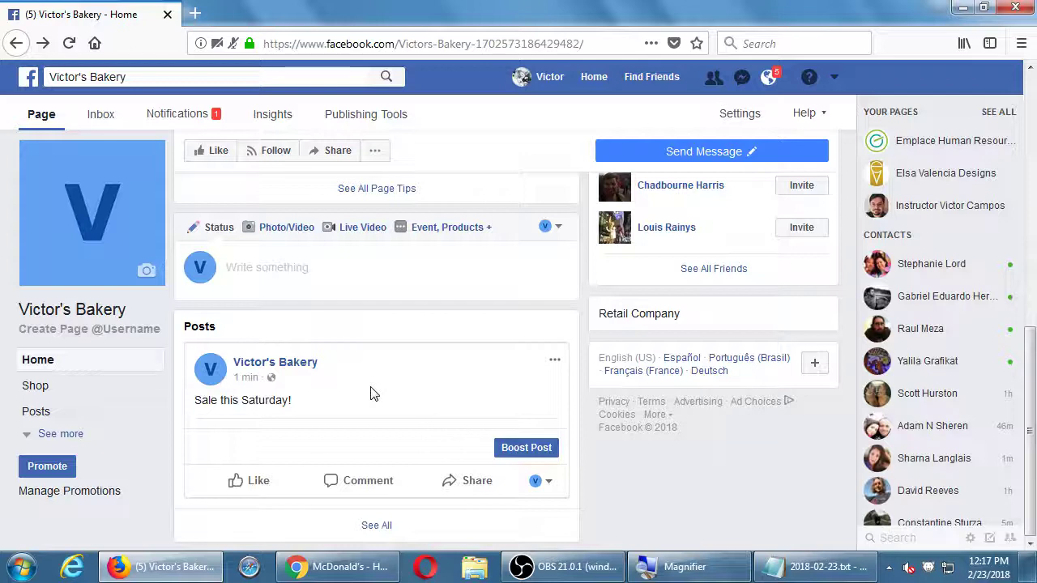
left_click(504, 444)
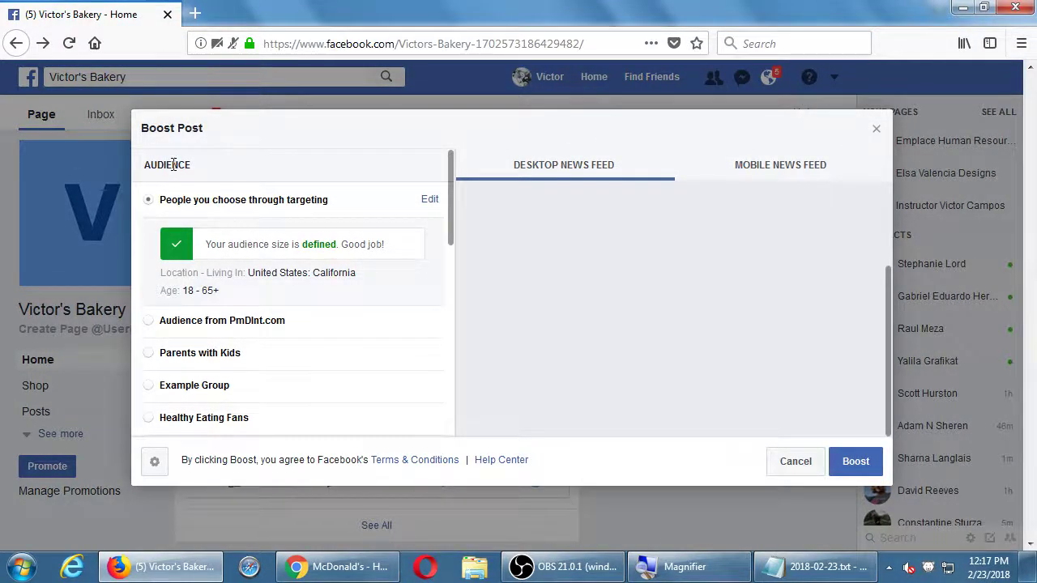
Set the total budget of the post boost to the preset amount of $1,000.00 USD
left_click_drag(450, 208, 458, 282)
scroll(435, 269, "down", 1)
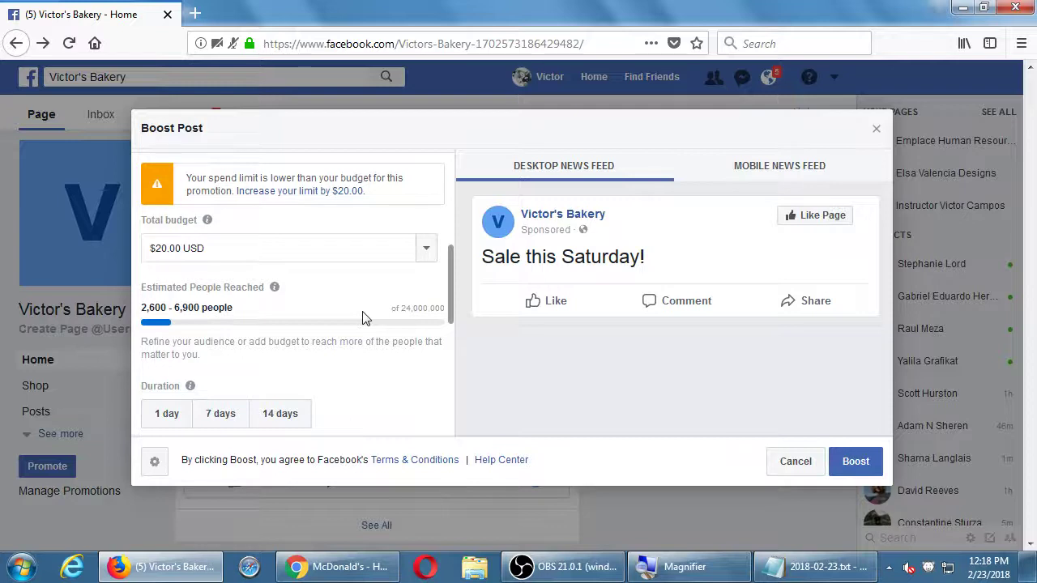
left_click(426, 251)
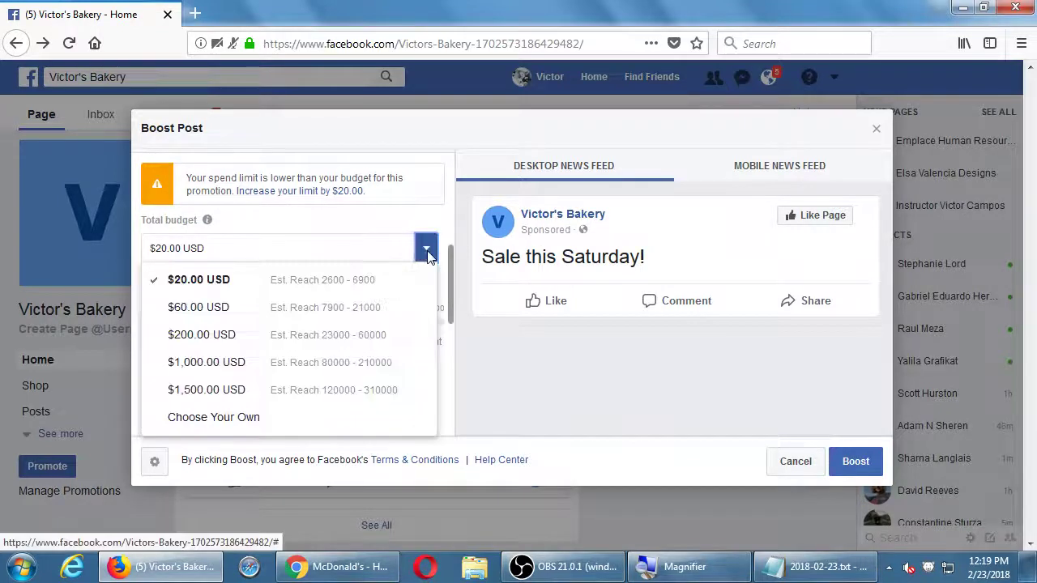
left_click(232, 364)
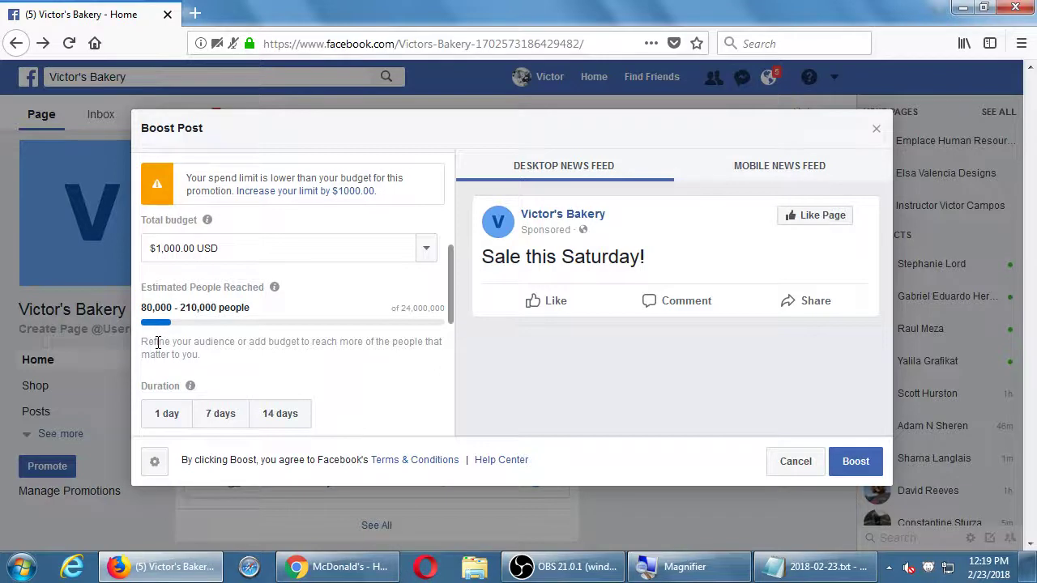
Choose a custom total budget for the post boost and set it to $1
left_click(424, 249)
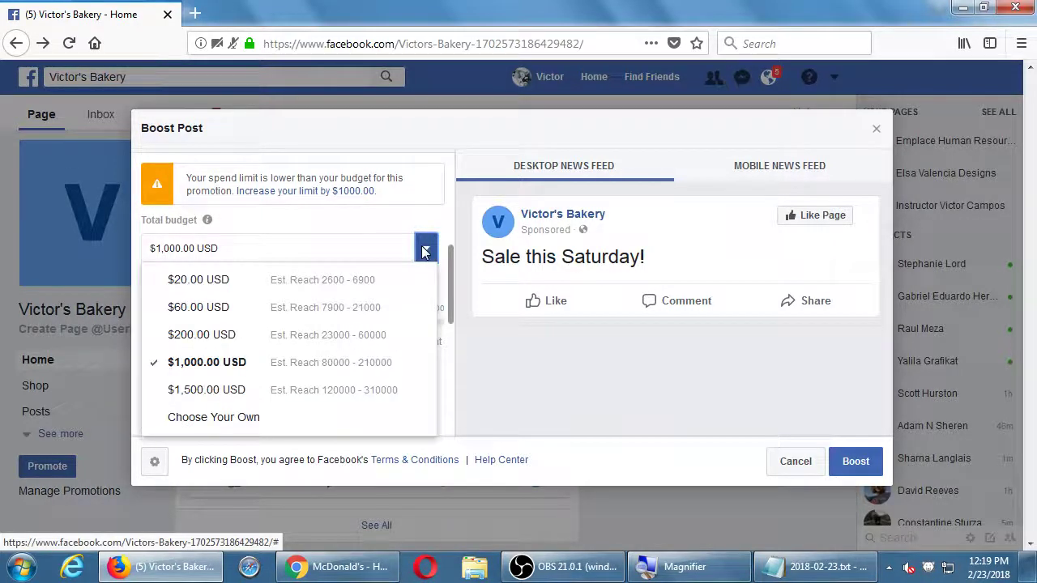
left_click(222, 418)
type("1")
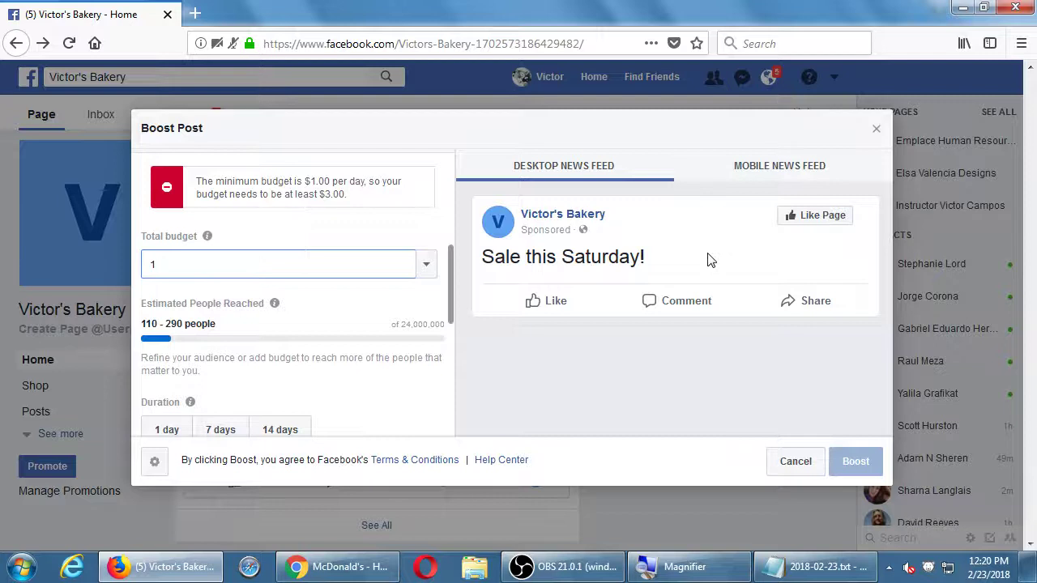
Compare how the boosted post looks in the mobile news feed and in the desktop news feed
left_click(780, 167)
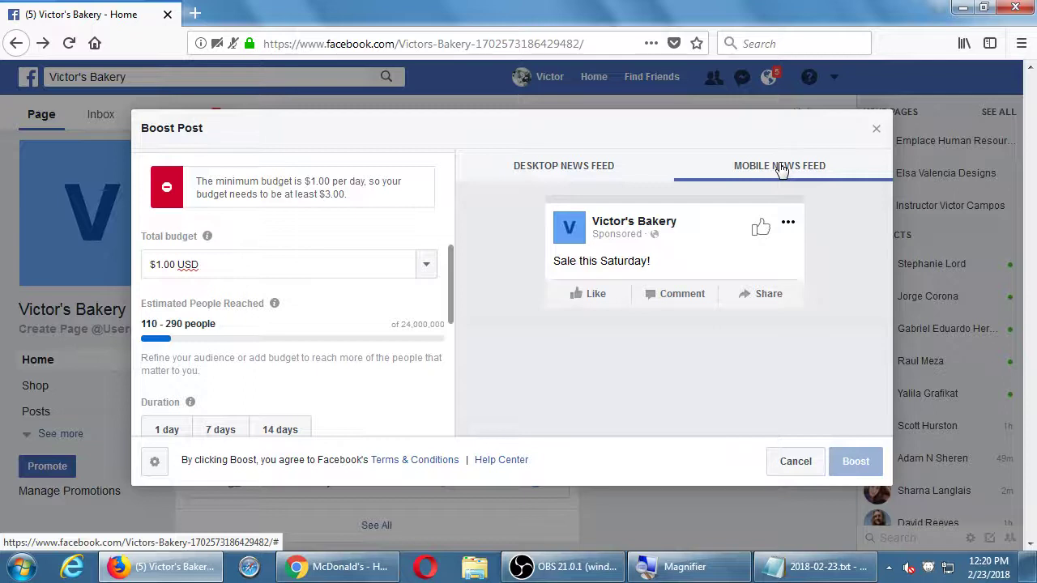
left_click(606, 172)
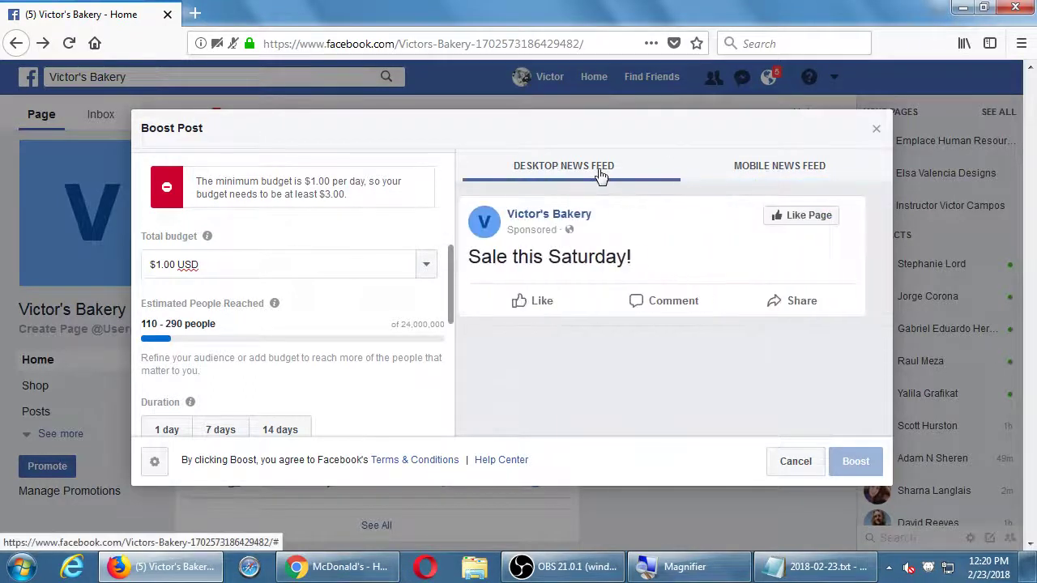
left_click(735, 177)
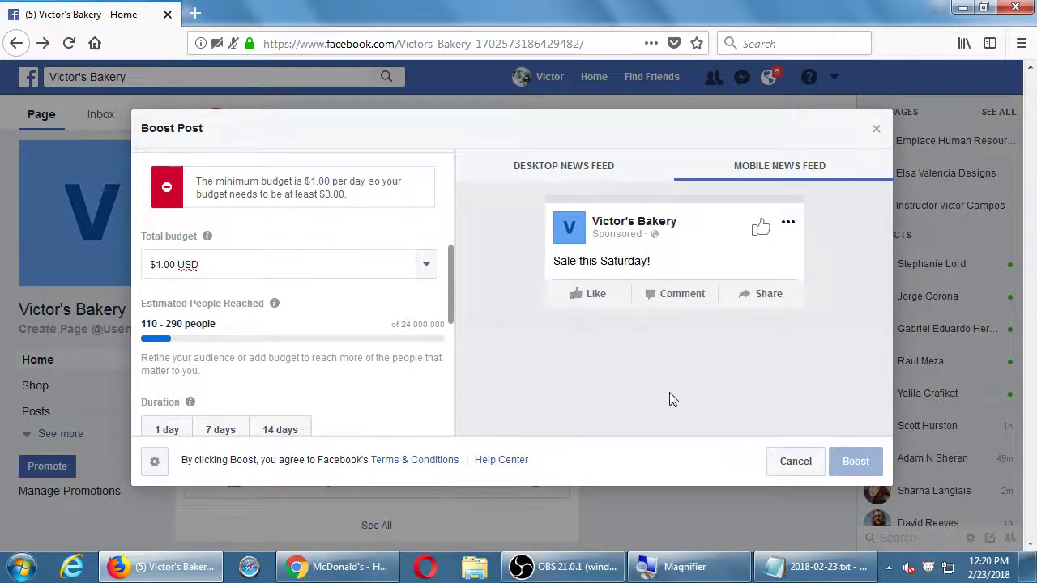
left_click(584, 175)
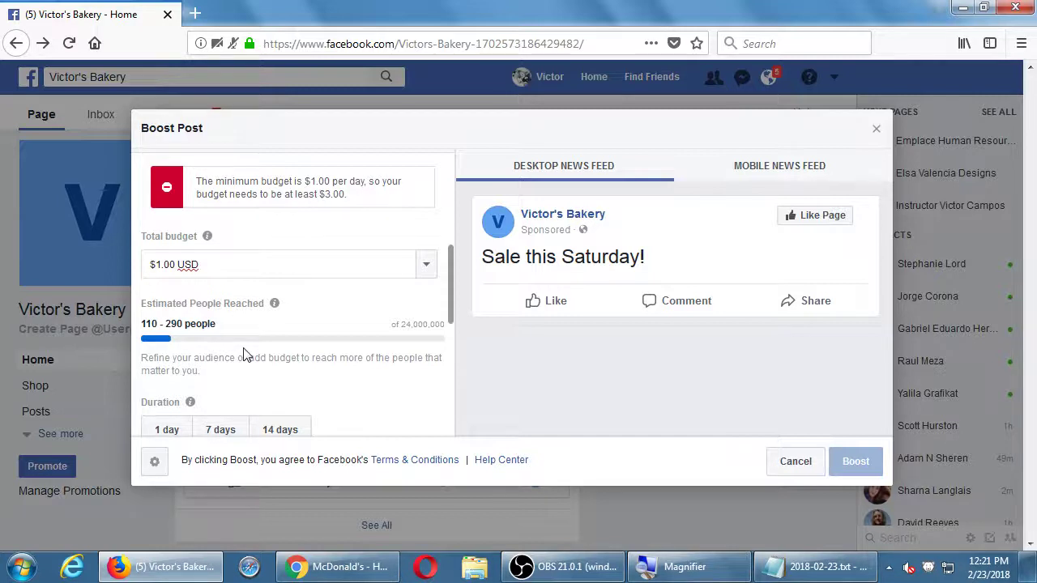
Start a new audience for the post boost and name it "Test people"
scroll(247, 356, "up", 5)
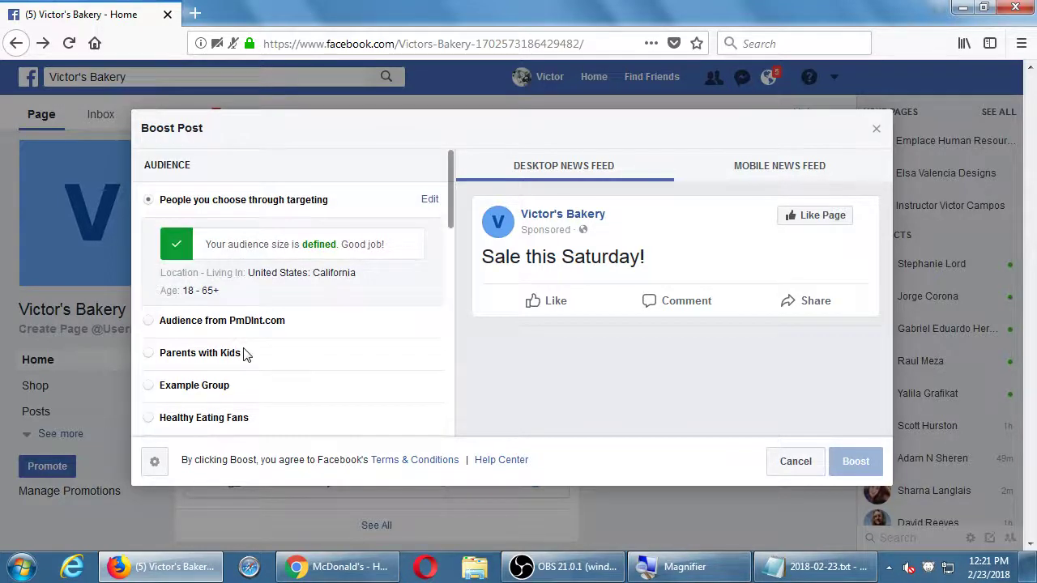
scroll(352, 282, "down", 1)
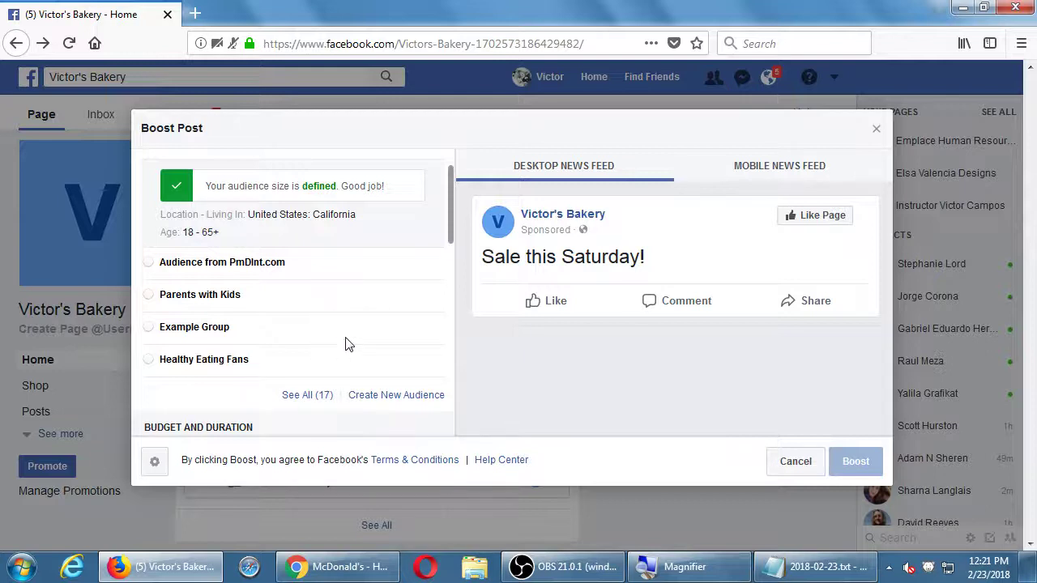
scroll(345, 345, "up", 1)
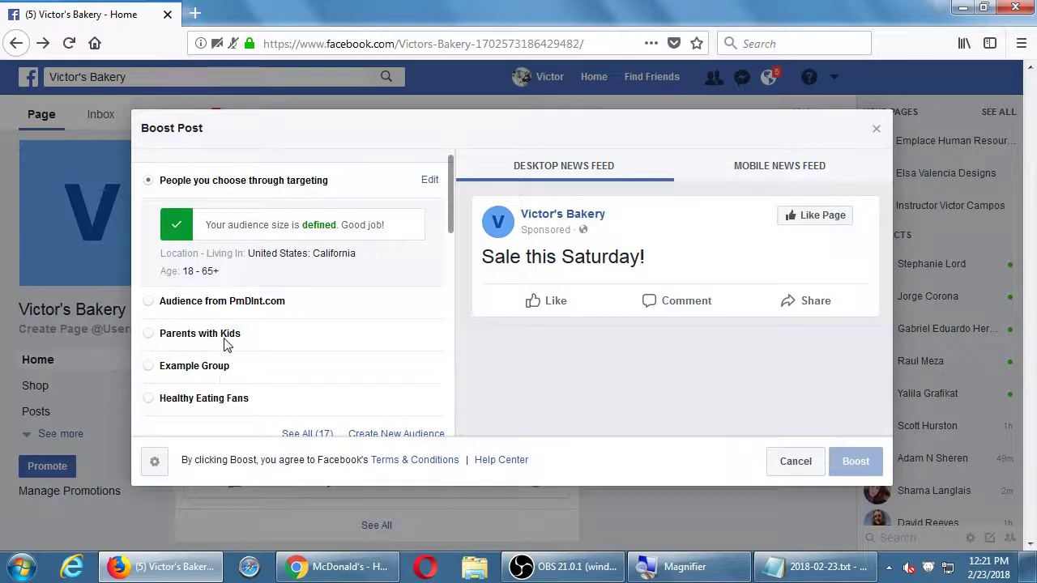
scroll(275, 312, "up", 1)
scroll(294, 352, "down", 2)
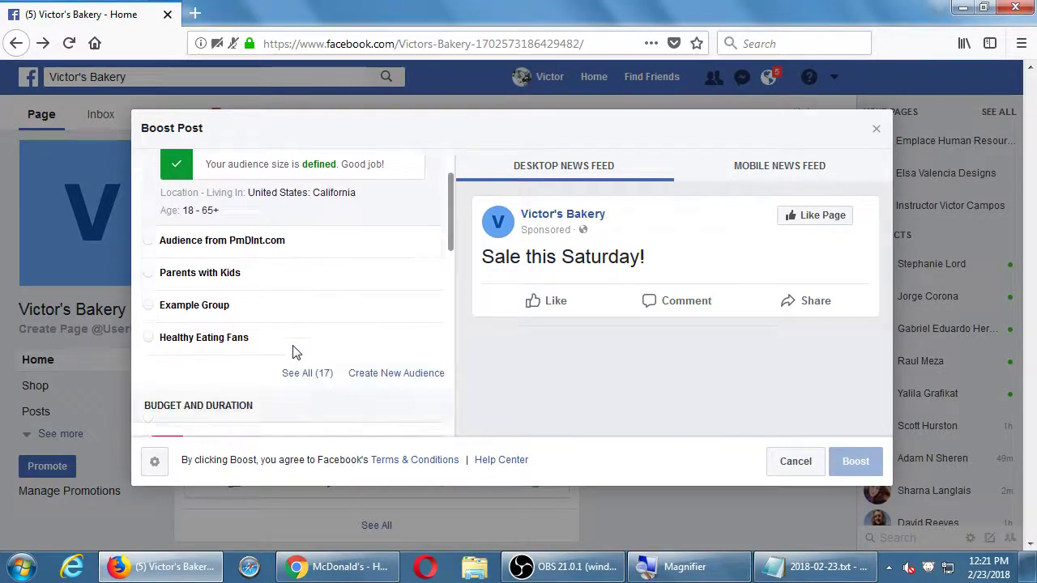
left_click(370, 366)
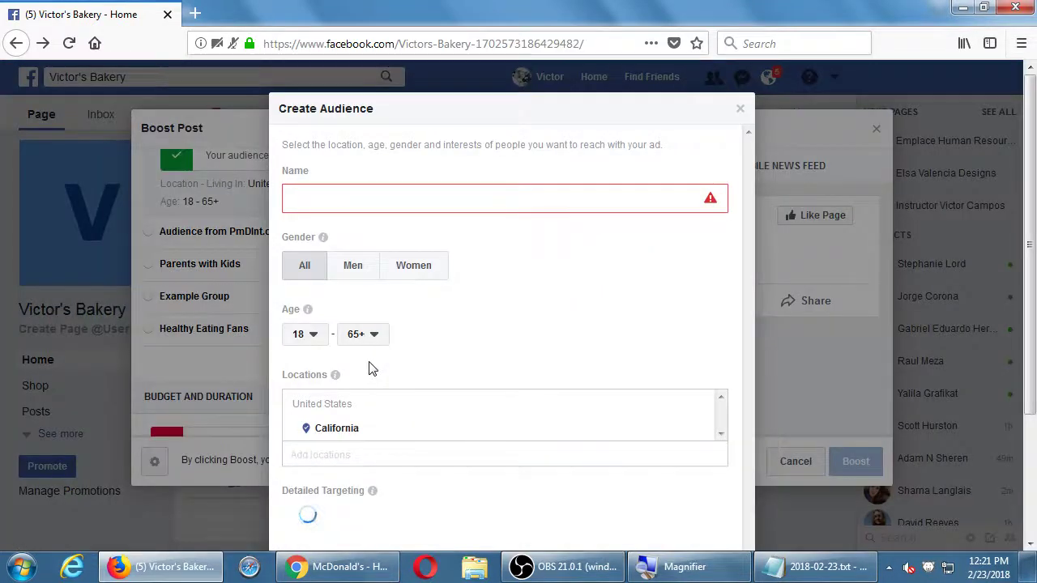
left_click(371, 204)
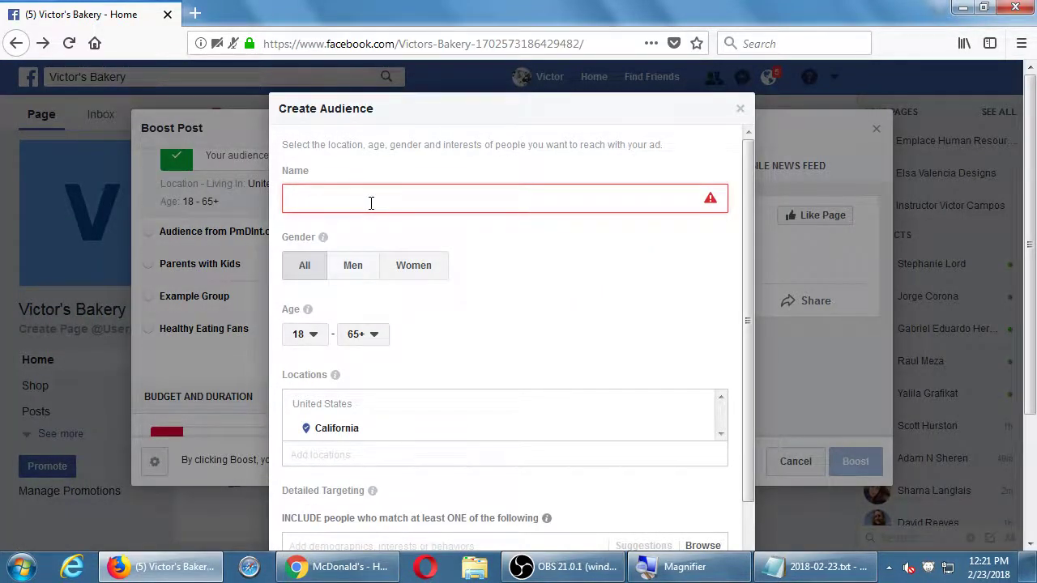
type("Test people")
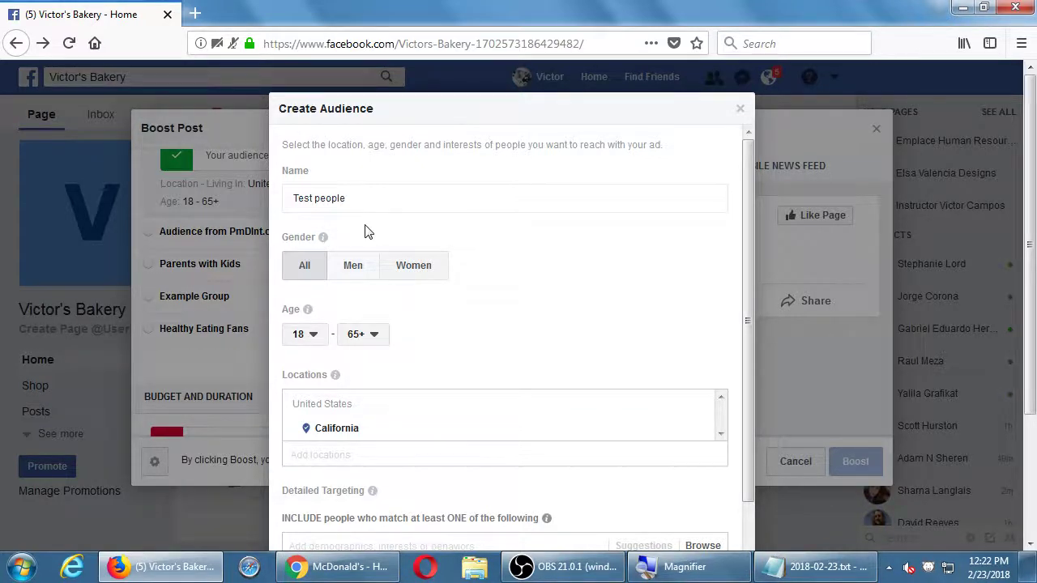
Set the minimum age of the "Test people" audience to 30
scroll(411, 333, "down", 1)
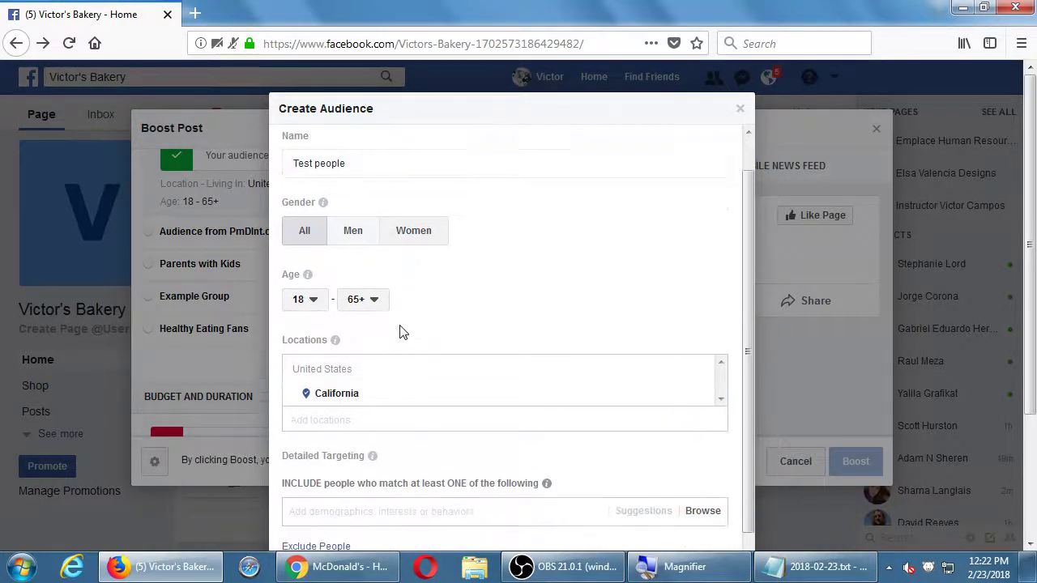
left_click(316, 306)
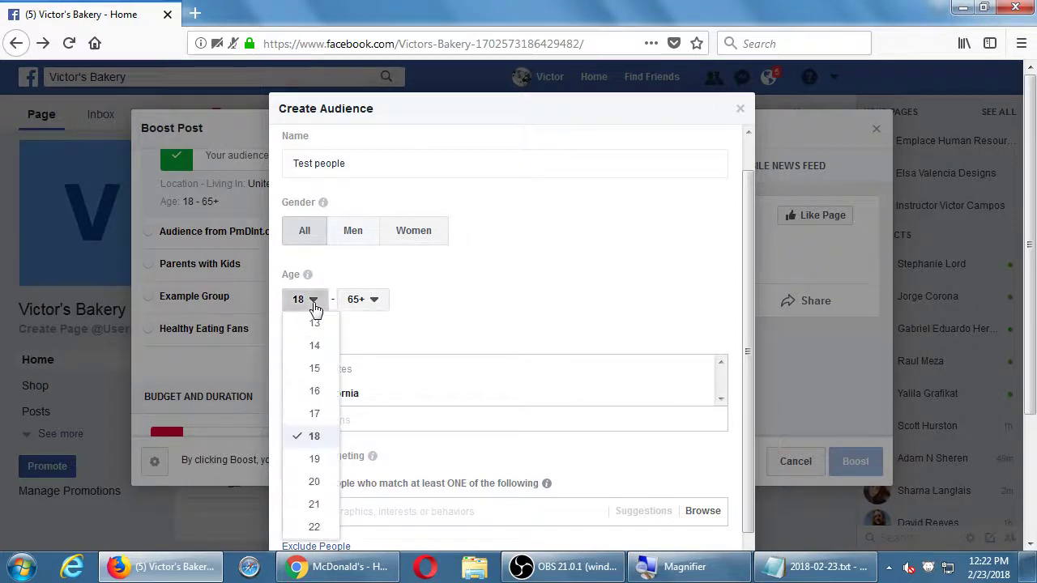
scroll(454, 336, "down", 1)
scroll(315, 337, "down", 3)
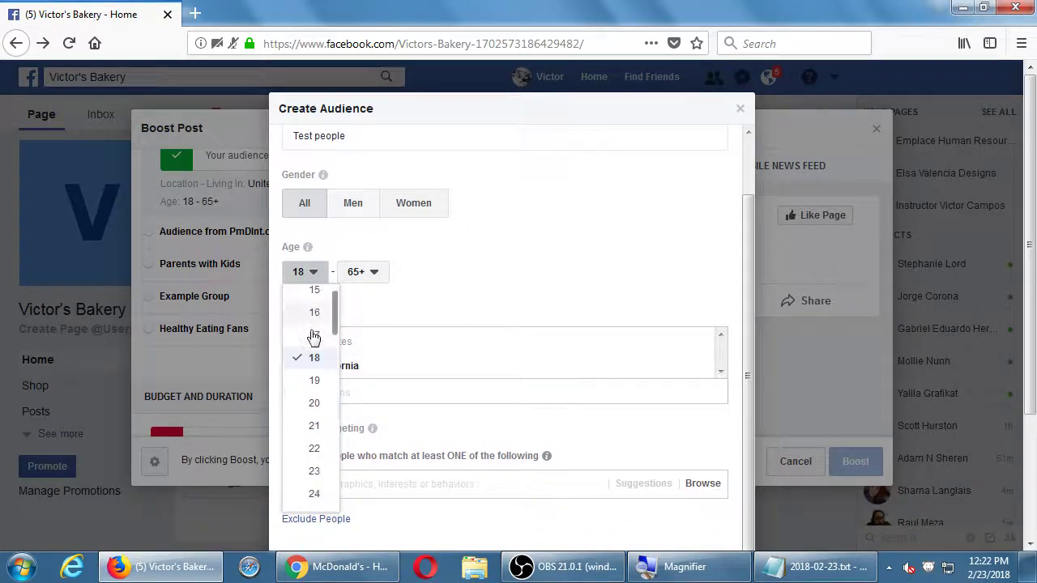
scroll(315, 337, "down", 3)
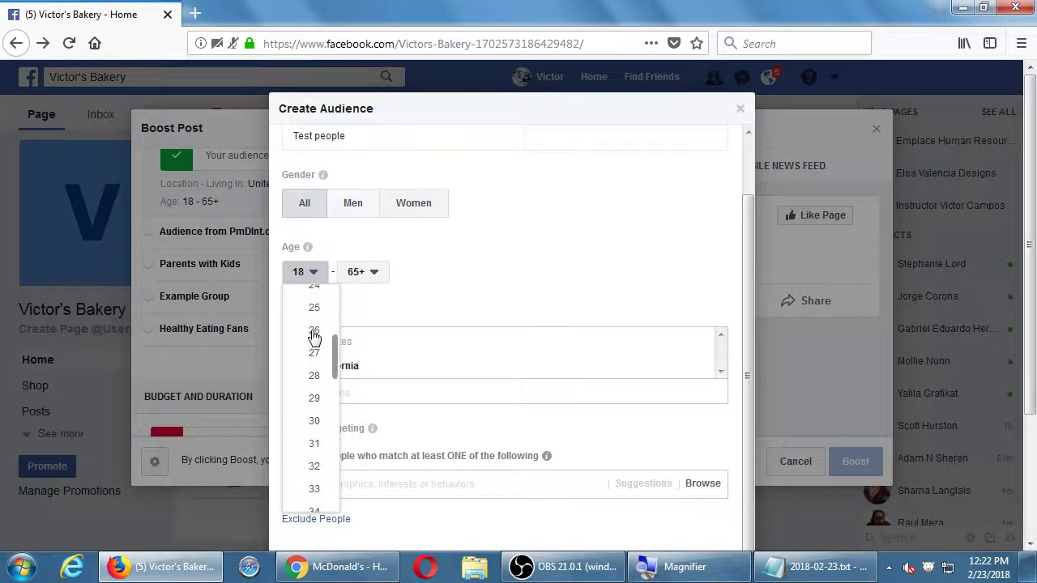
left_click(313, 410)
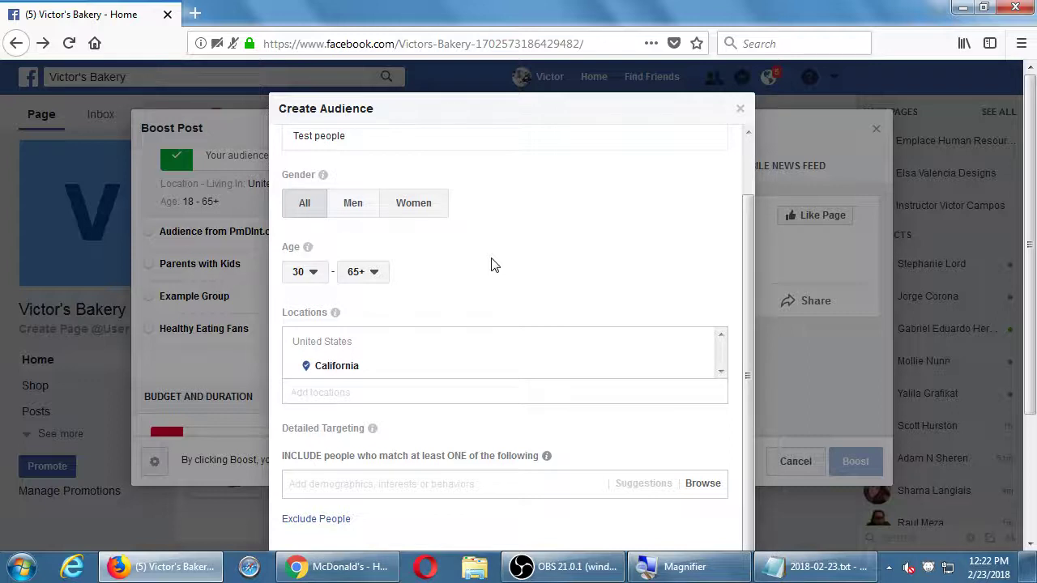
Set the age range of the "Test people" audience to 13–19
left_click(311, 283)
scroll(316, 307, "up", 3)
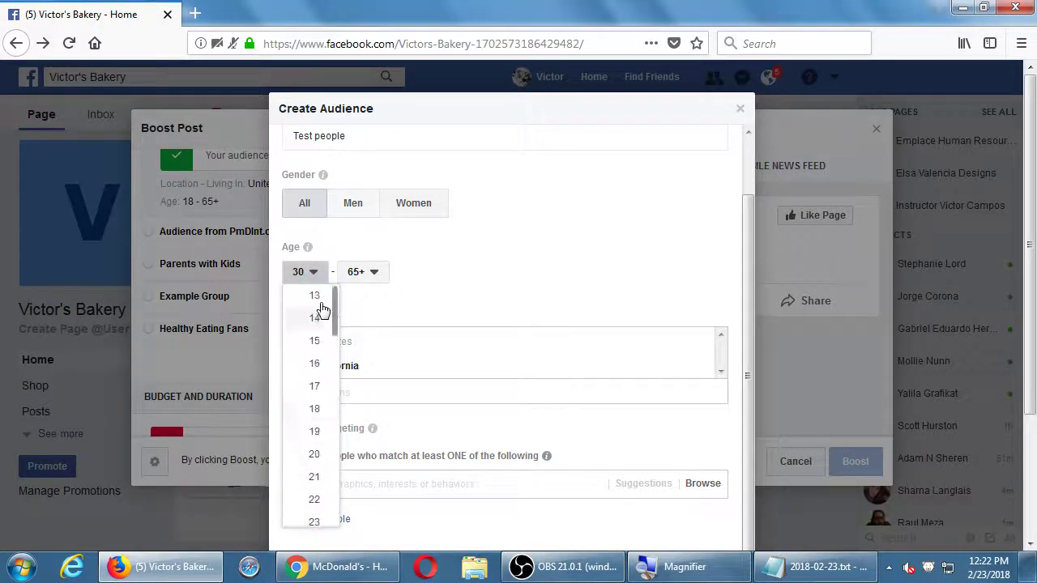
left_click(315, 297)
left_click(362, 274)
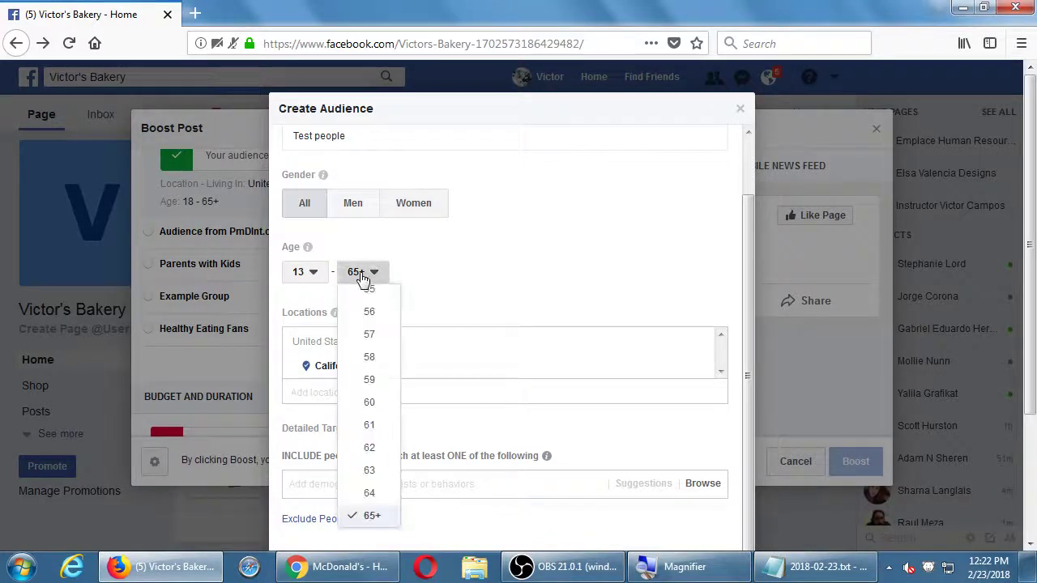
scroll(364, 365, "up", 12)
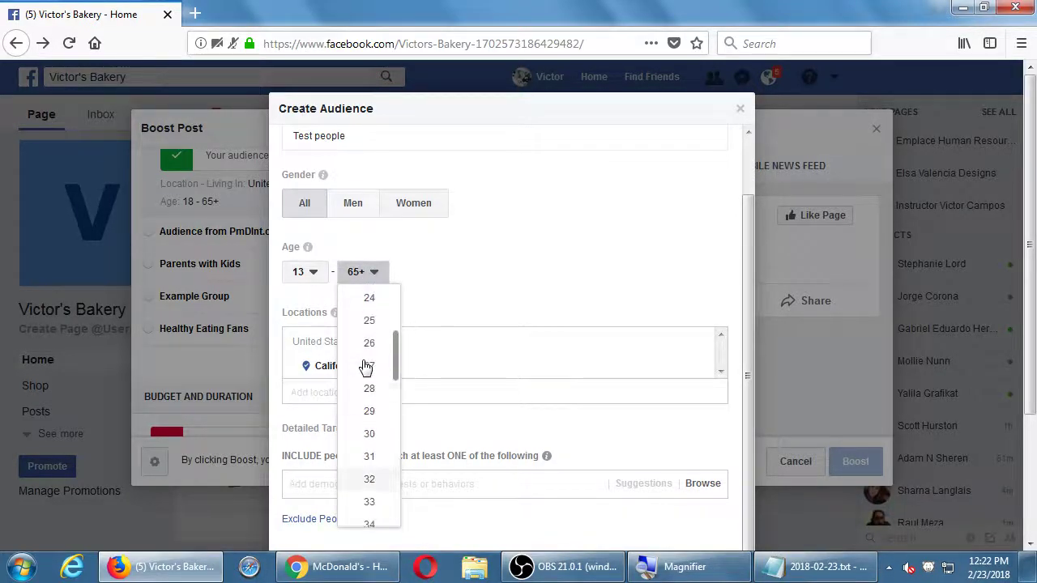
left_click(379, 434)
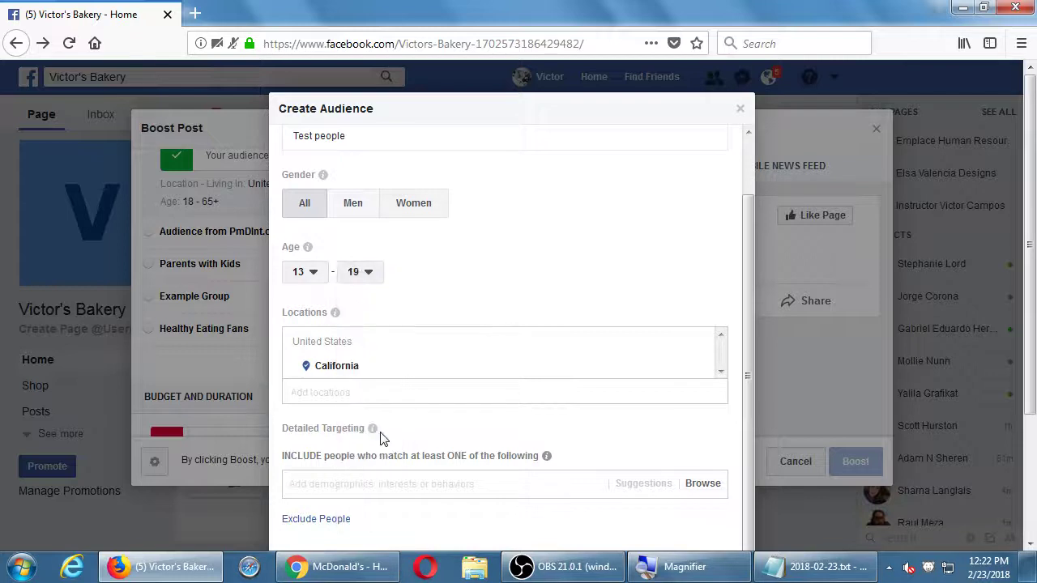
Set the age range of the "Test people" audience to 29–65+
left_click(308, 273)
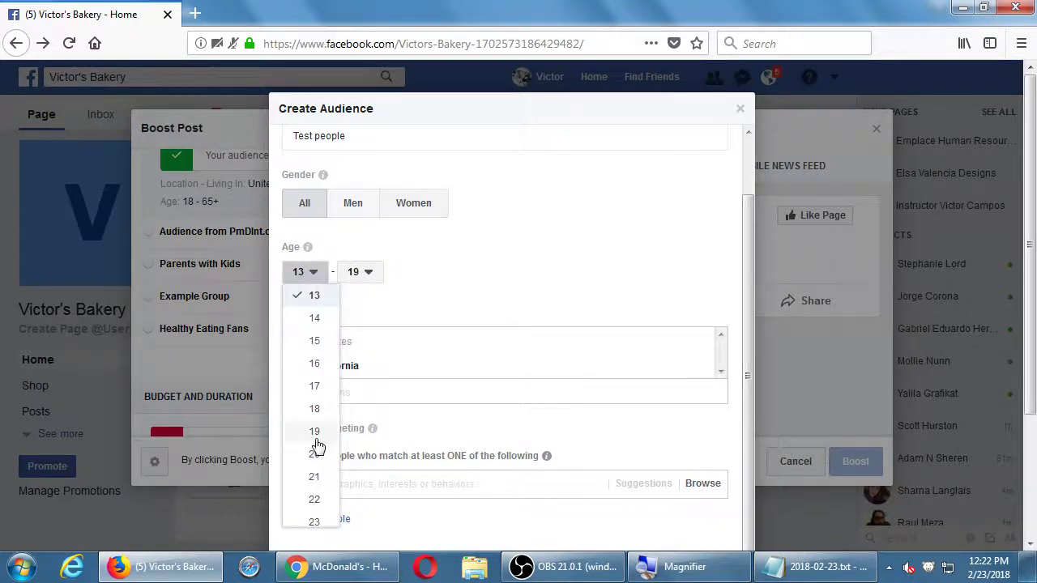
scroll(312, 456, "down", 2)
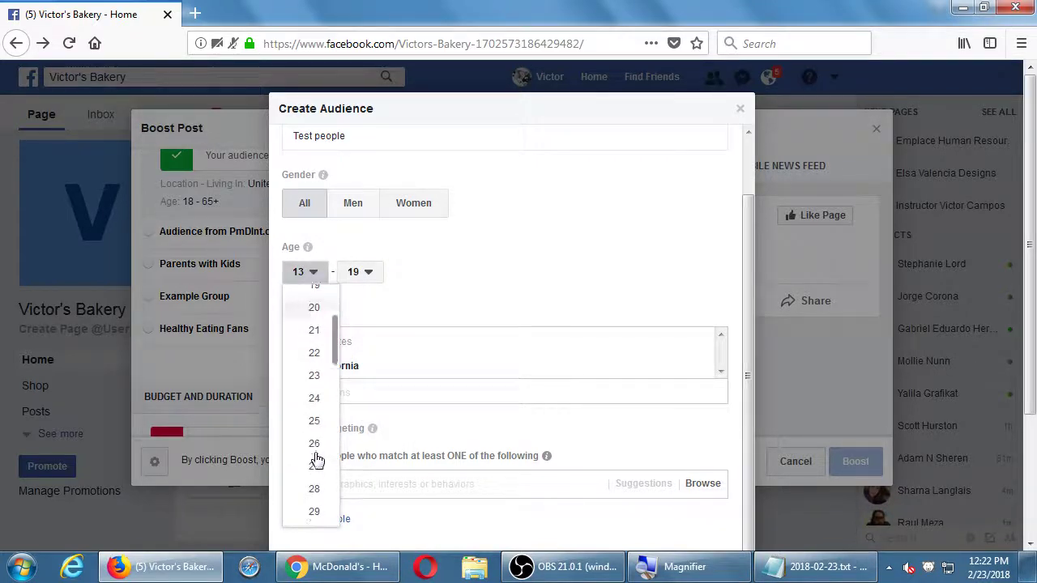
left_click(314, 515)
left_click(367, 278)
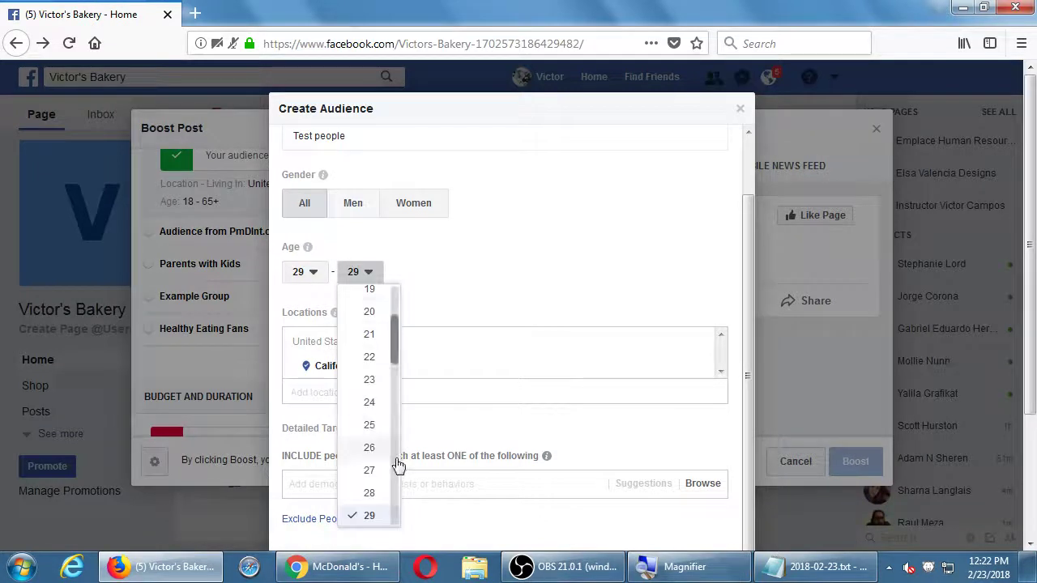
scroll(398, 463, "down", 3)
scroll(398, 463, "down", 10)
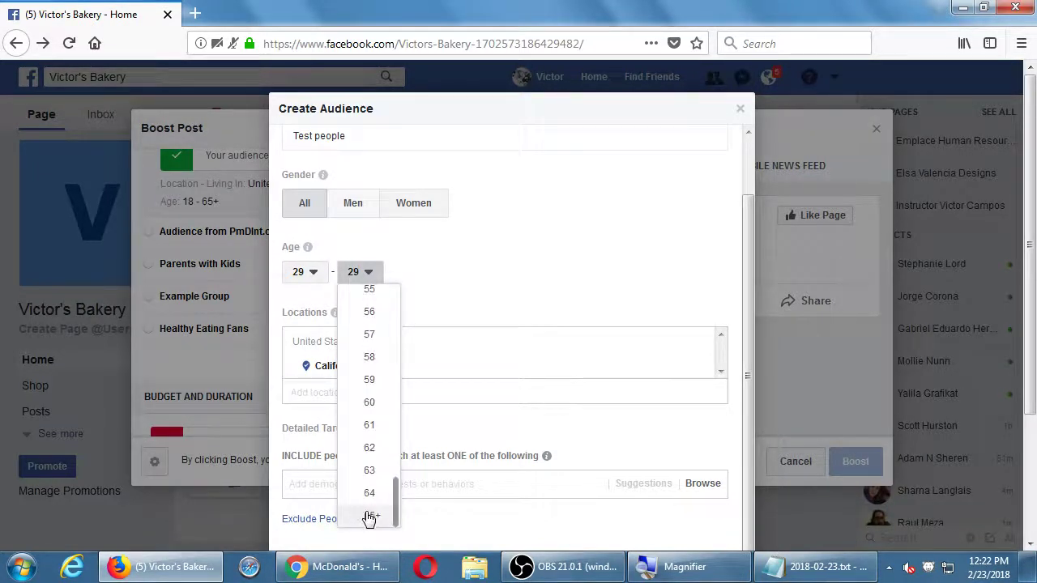
left_click(370, 513)
Replace the California location of the audience with the city San Diego, California, United States
scroll(613, 254, "down", 1)
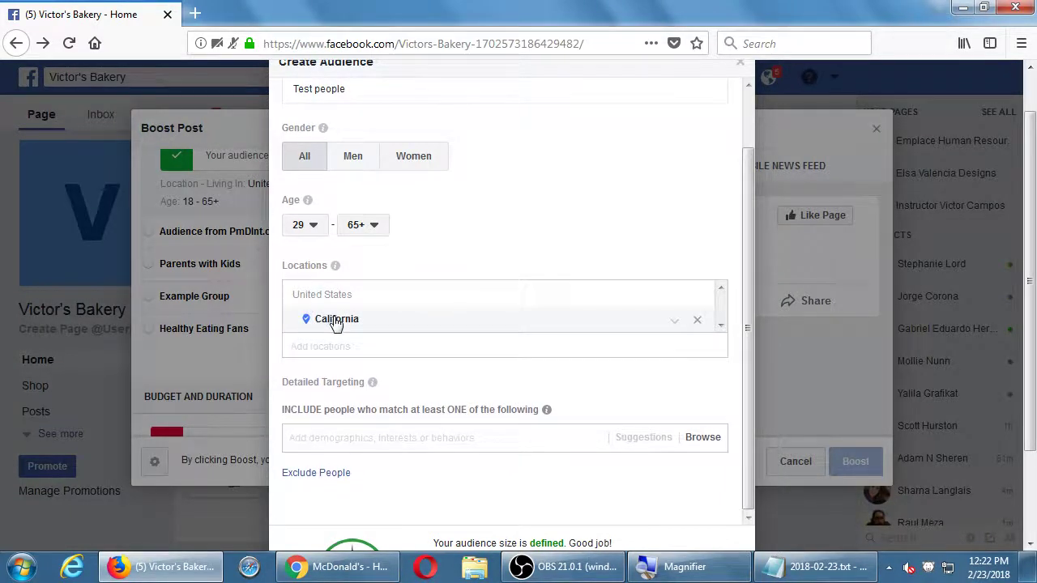
left_click(697, 320)
left_click(385, 339)
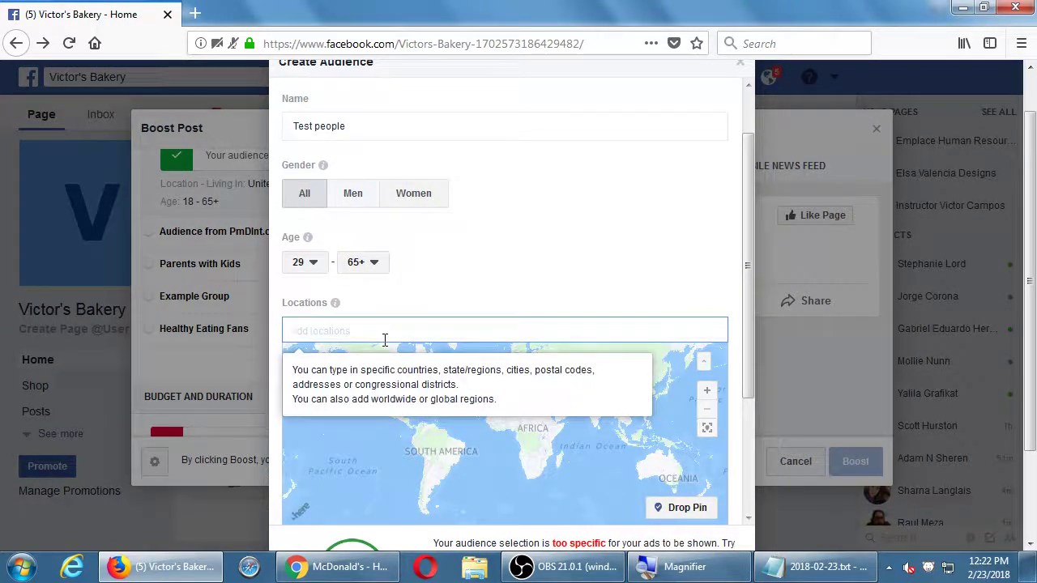
type("san diego")
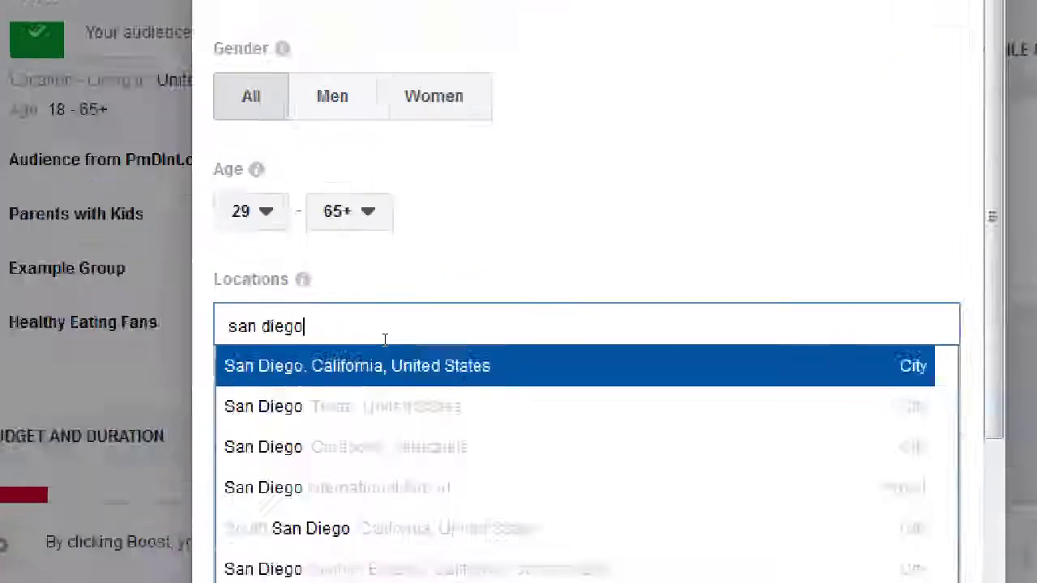
key("Down")
key("Down")
key("Down")
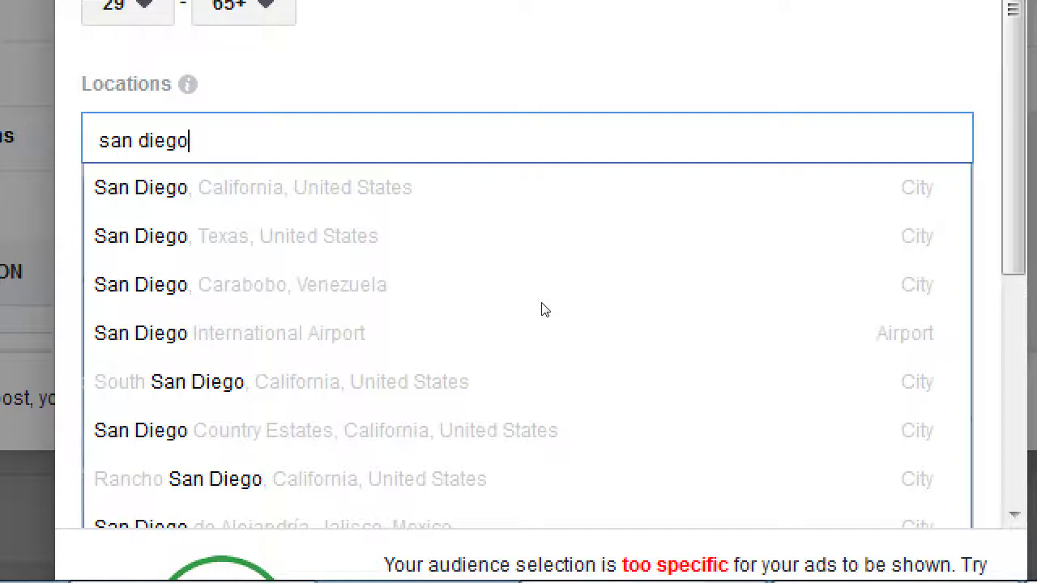
key("Down")
key("Down")
key("Down")
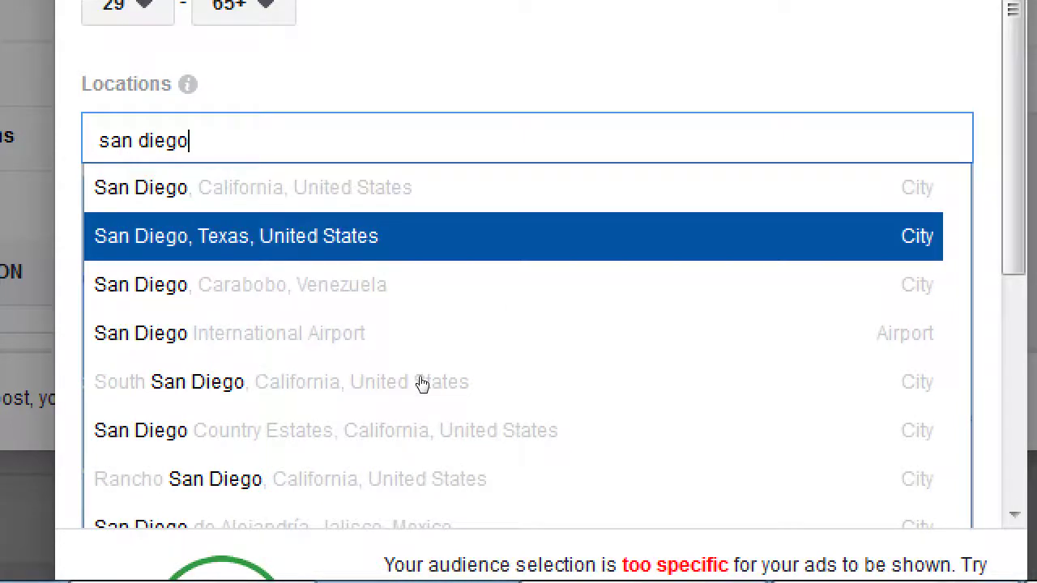
key("Up")
key("Up")
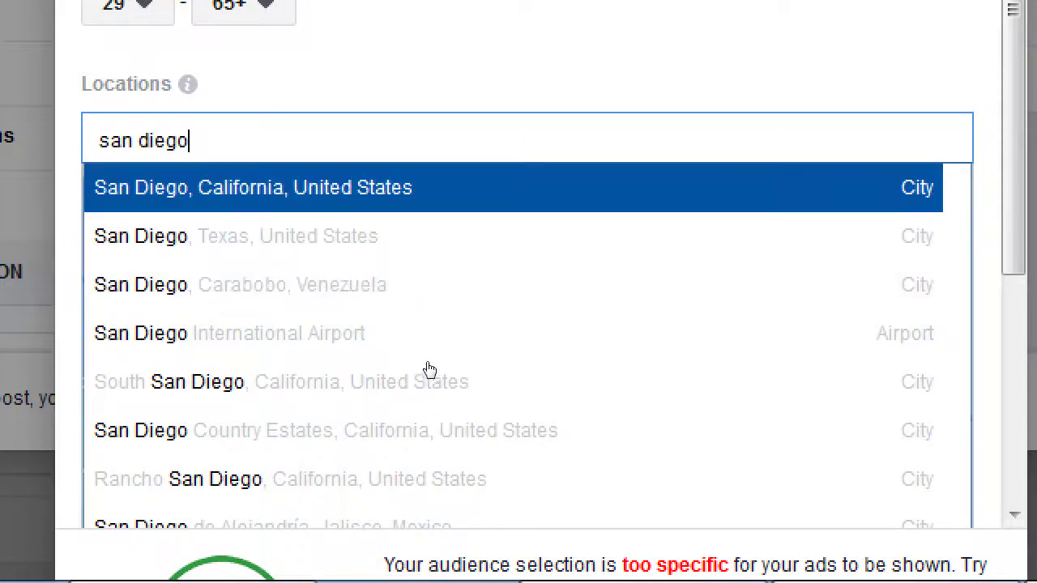
key("Return")
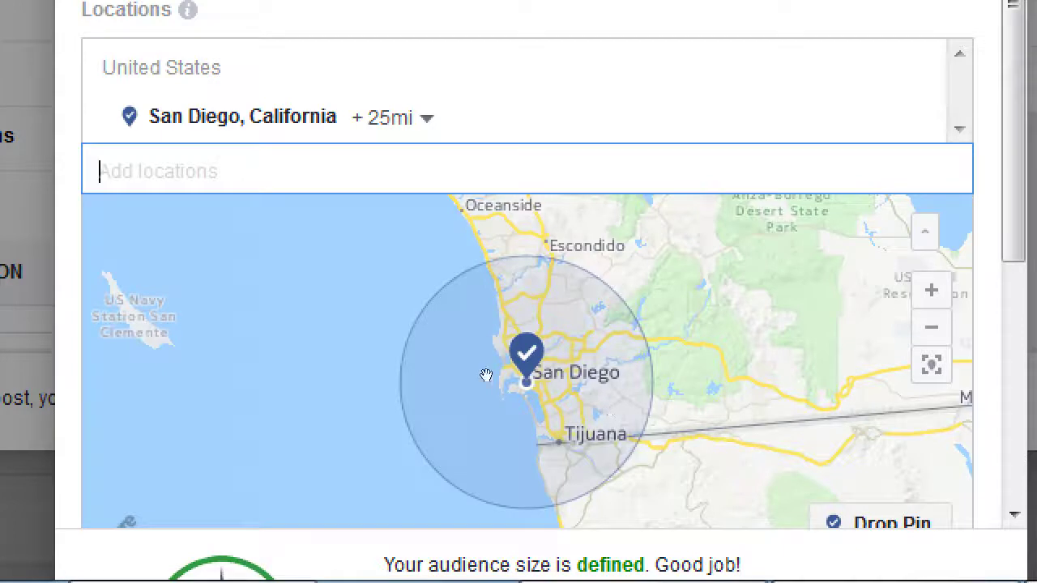
Try radii of 10 and 50 miles around San Diego, and settle on 10 miles
left_click(448, 326)
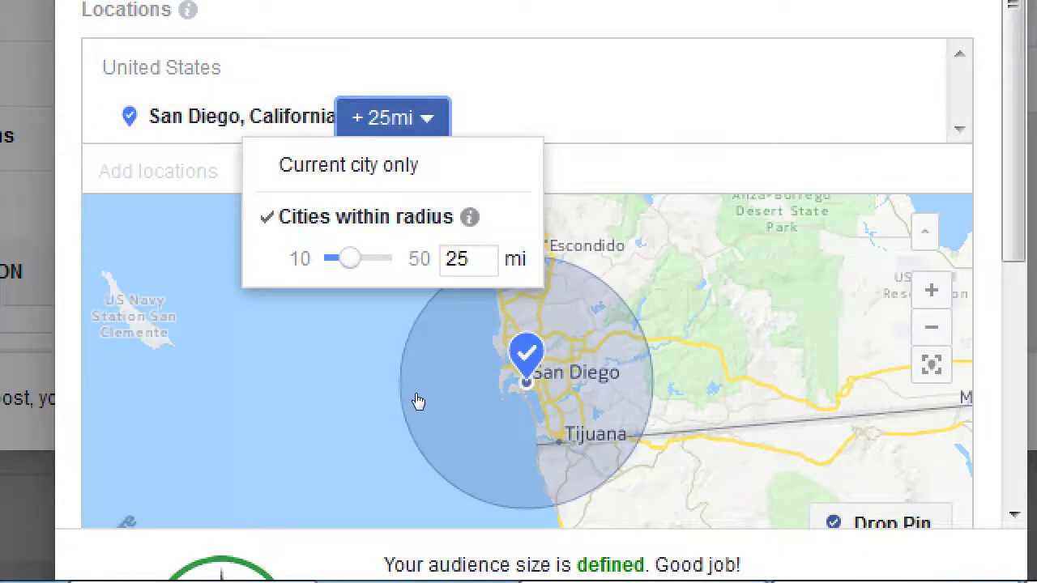
left_click(387, 395)
left_click(440, 318)
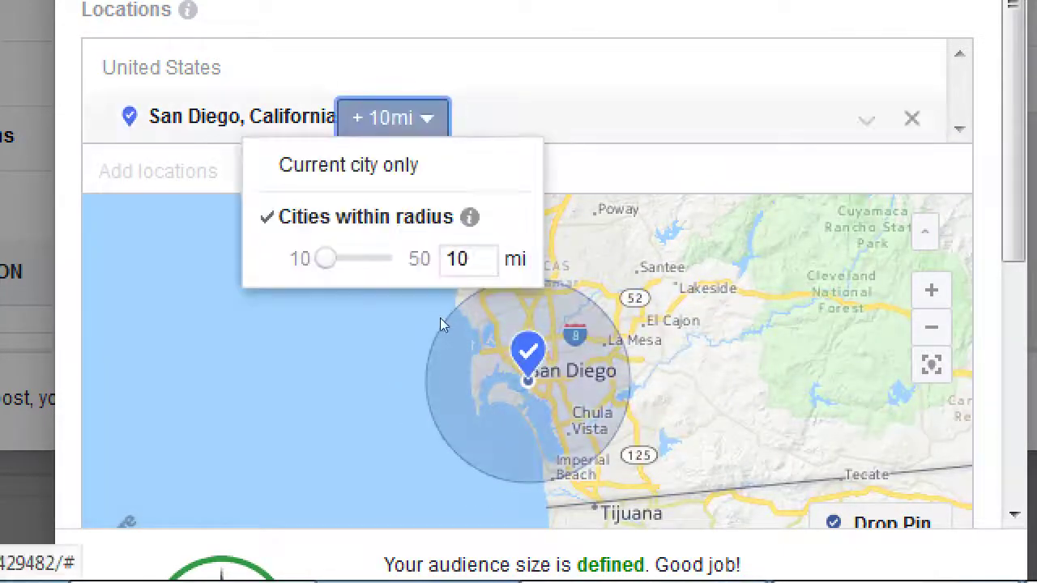
left_click_drag(397, 388, 461, 384)
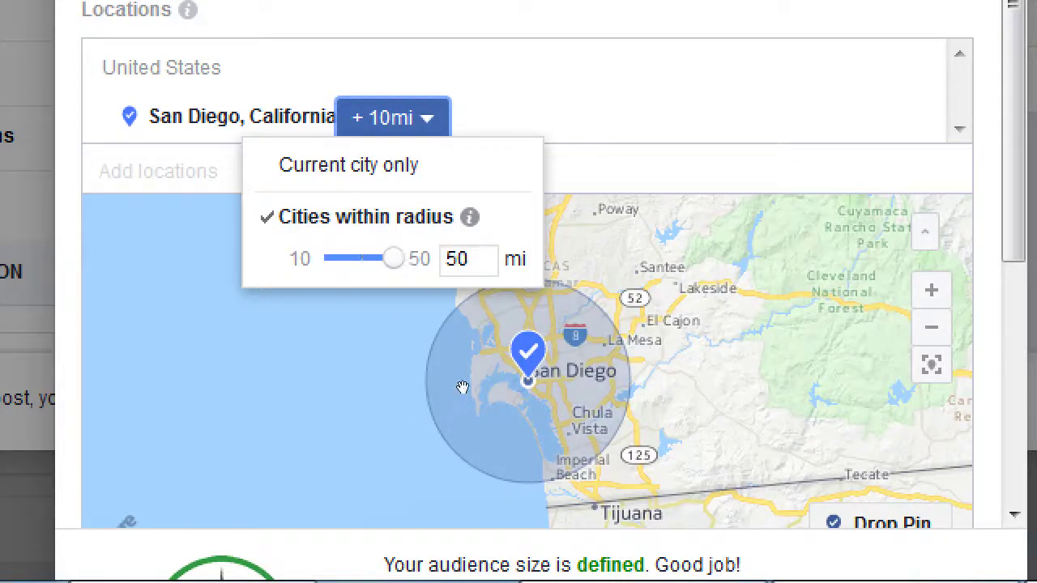
left_click(472, 397)
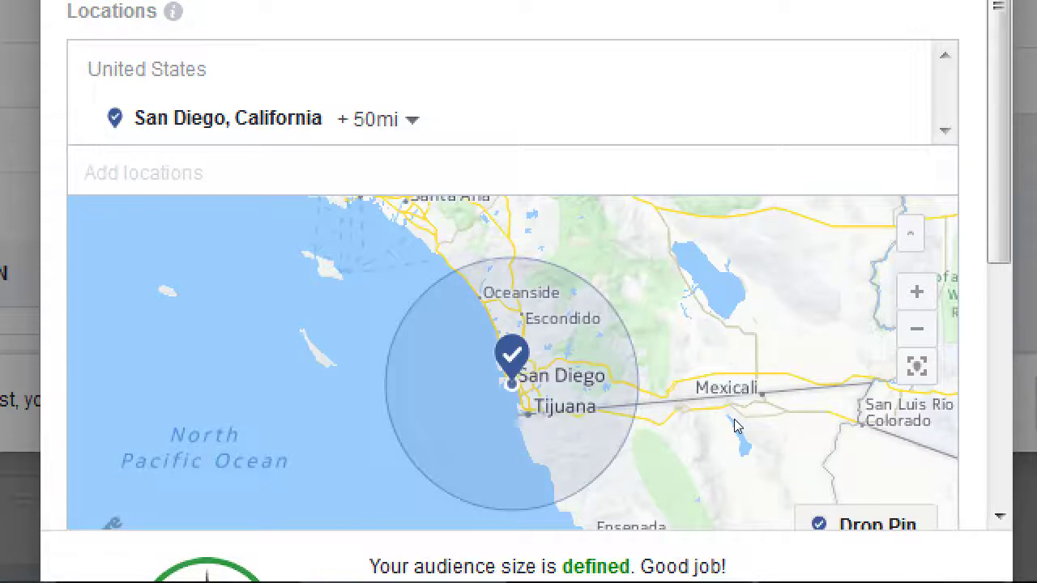
left_click(437, 327)
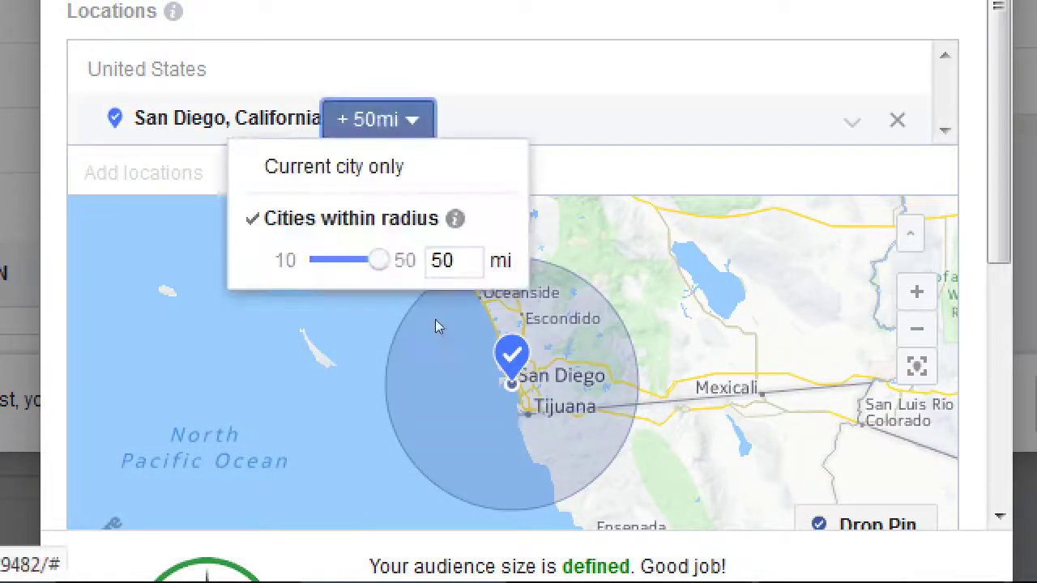
left_click_drag(440, 394, 384, 391)
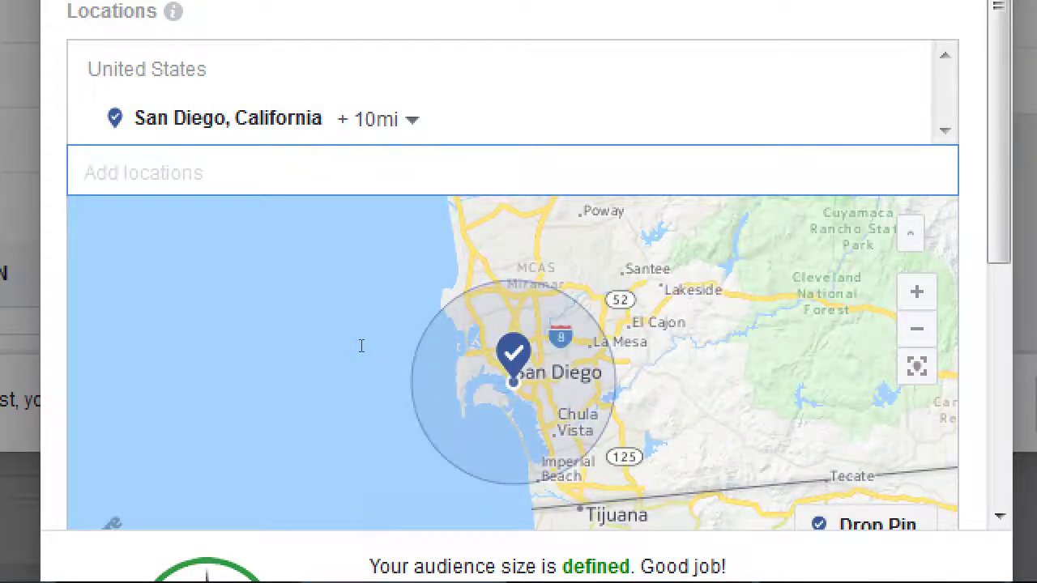
Add the city Palm Springs, California, United States as a second audience location
type("palm sm")
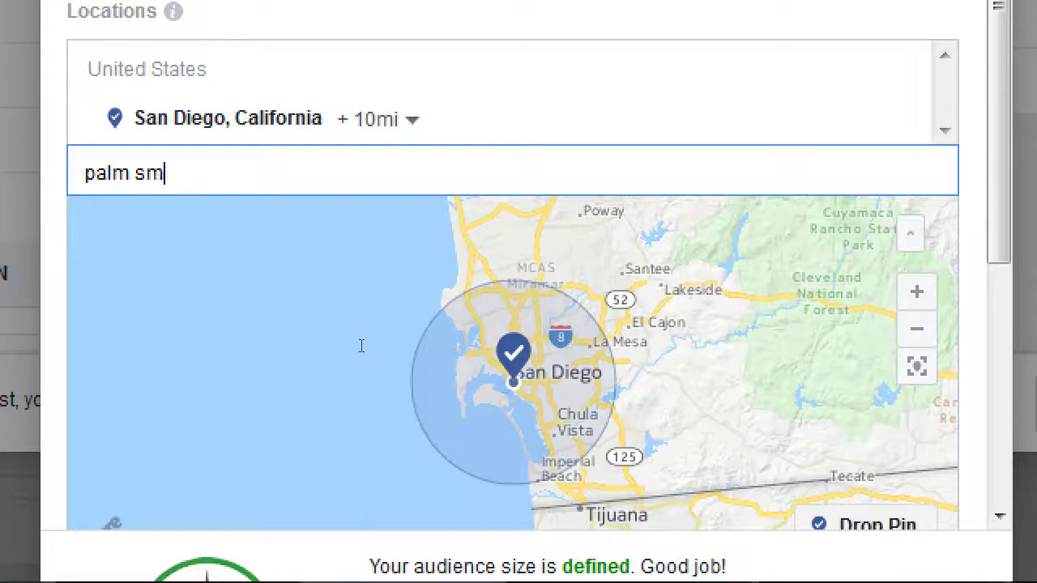
key("BackSpace")
type("pr")
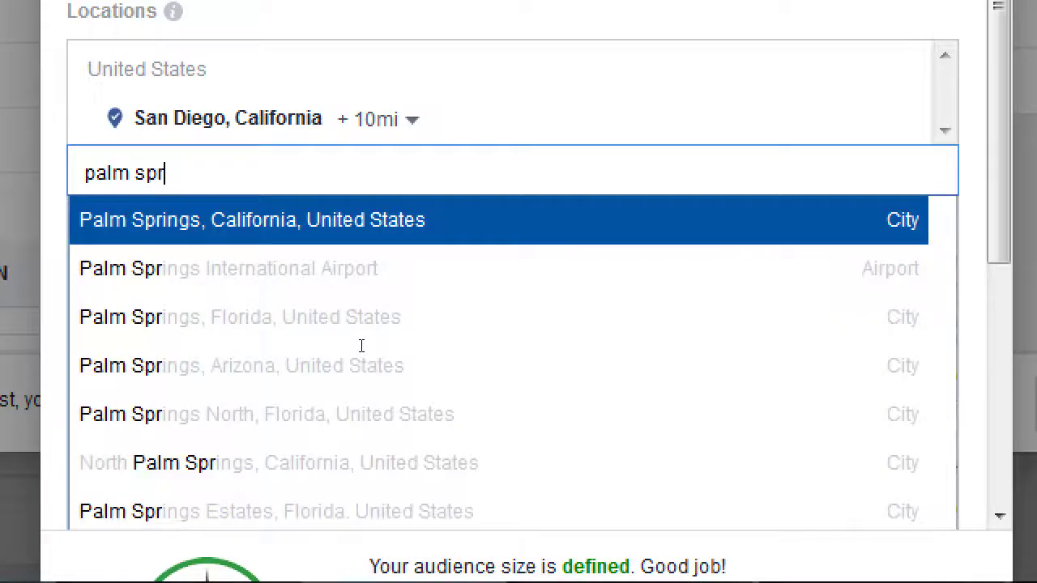
key("Return")
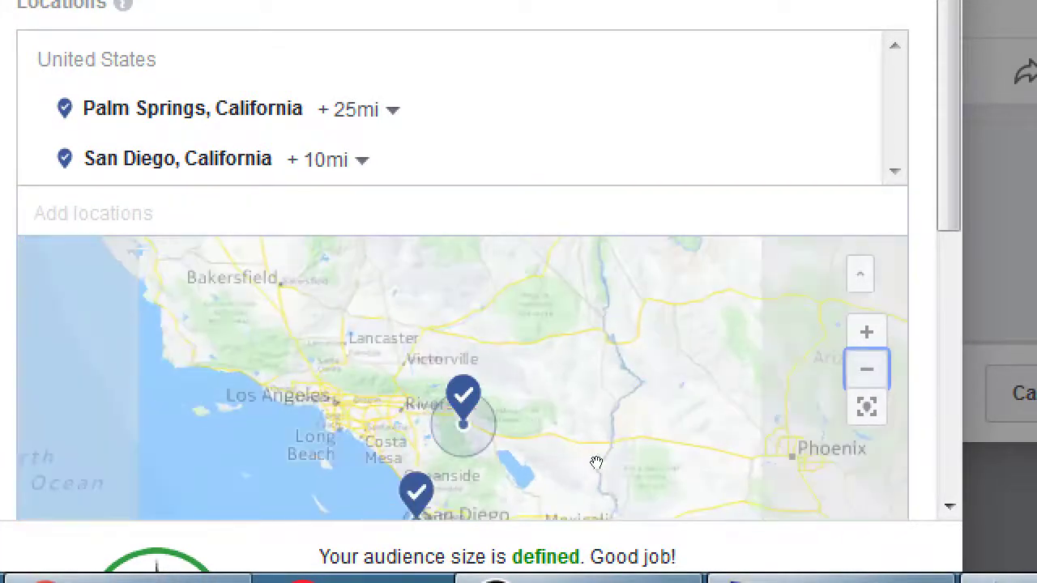
Set the radius around Palm Springs to 10 miles
key("shift+Tab")
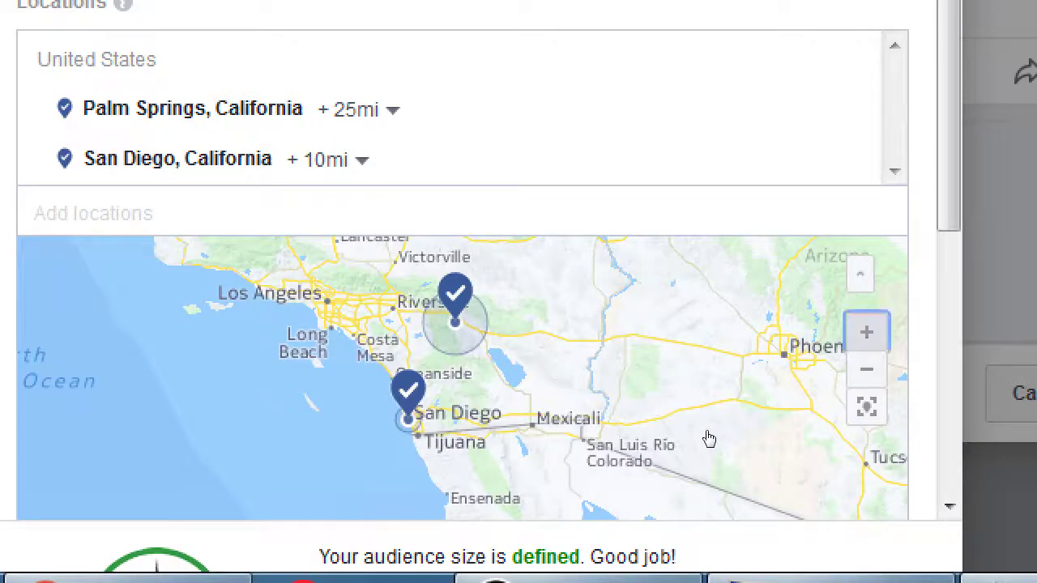
key("Return")
key("shift+Tab")
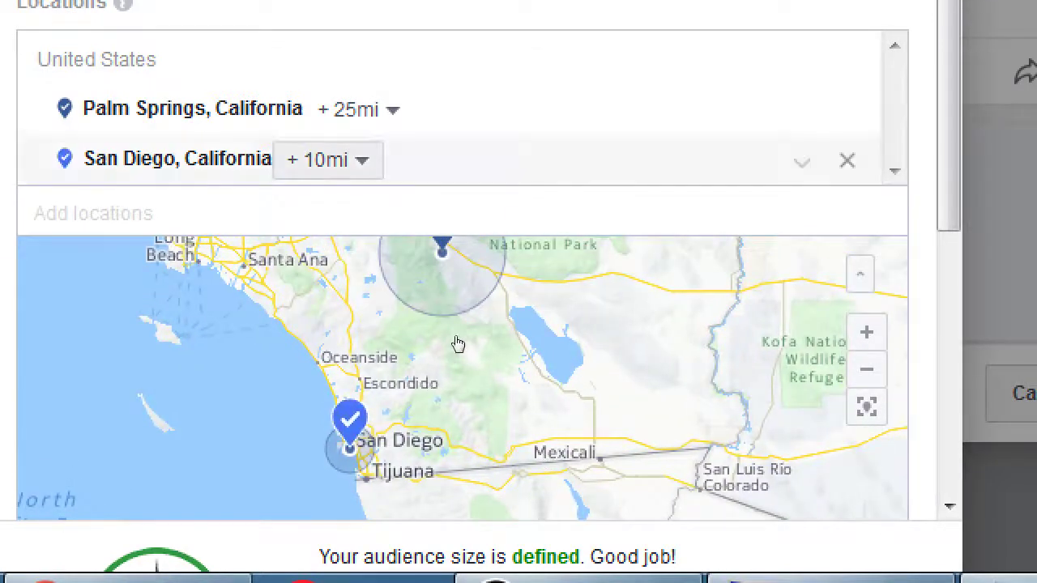
key("shift+Tab")
key("Return")
key("Down")
key("Tab")
key("Home")
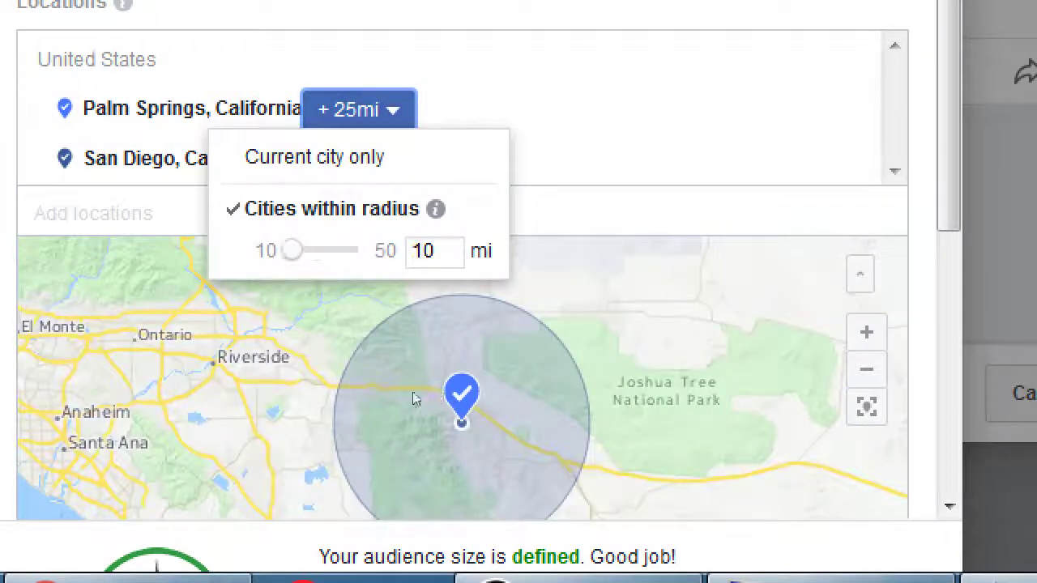
key("Return")
Compare the areas covered around Palm Springs and San Diego together on the locations map
key("Tab")
key("Tab")
key("Tab")
key("Return")
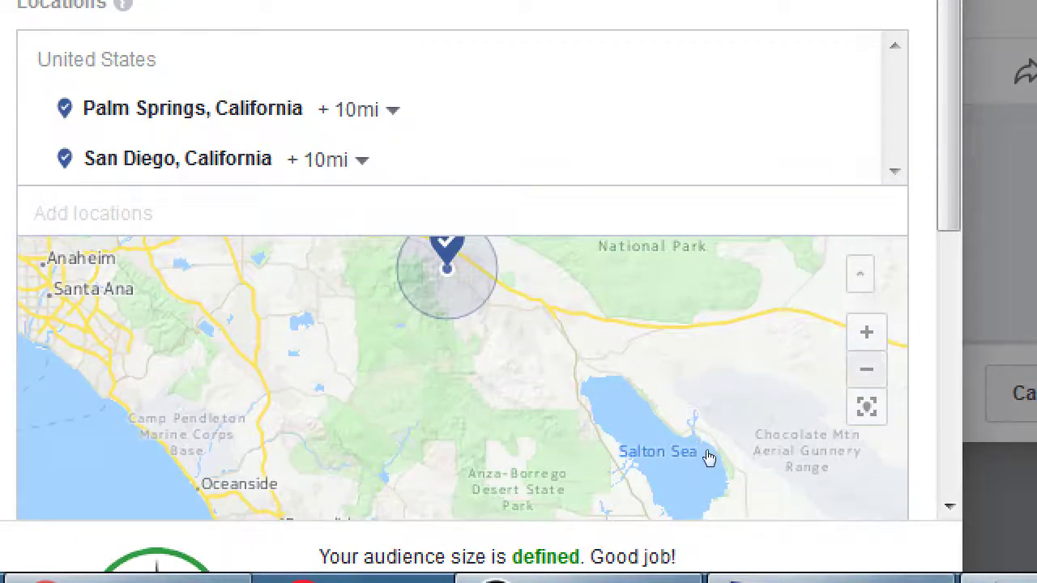
key("Return")
left_click_drag(558, 469, 559, 433)
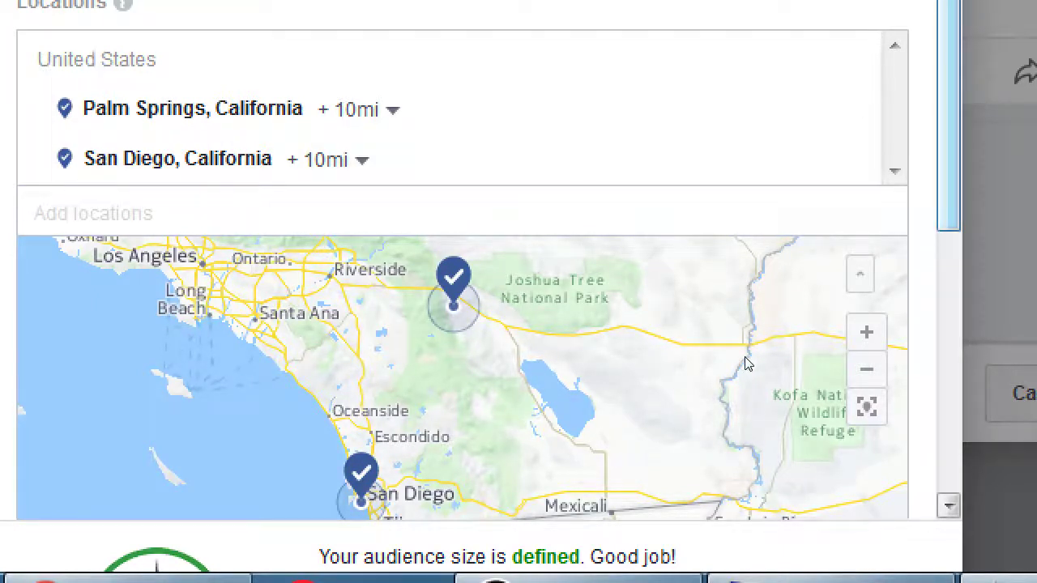
Review the age and location settings of the "Test people" audience and check its potential audience size
scroll(743, 370, "down", 2)
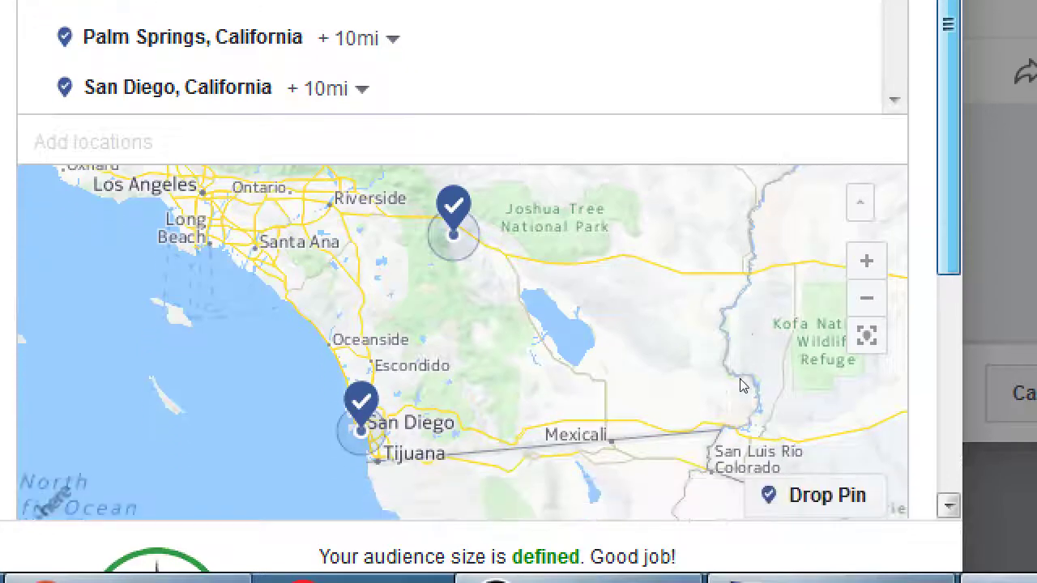
scroll(746, 509, "down", 1)
scroll(750, 516, "down", 2)
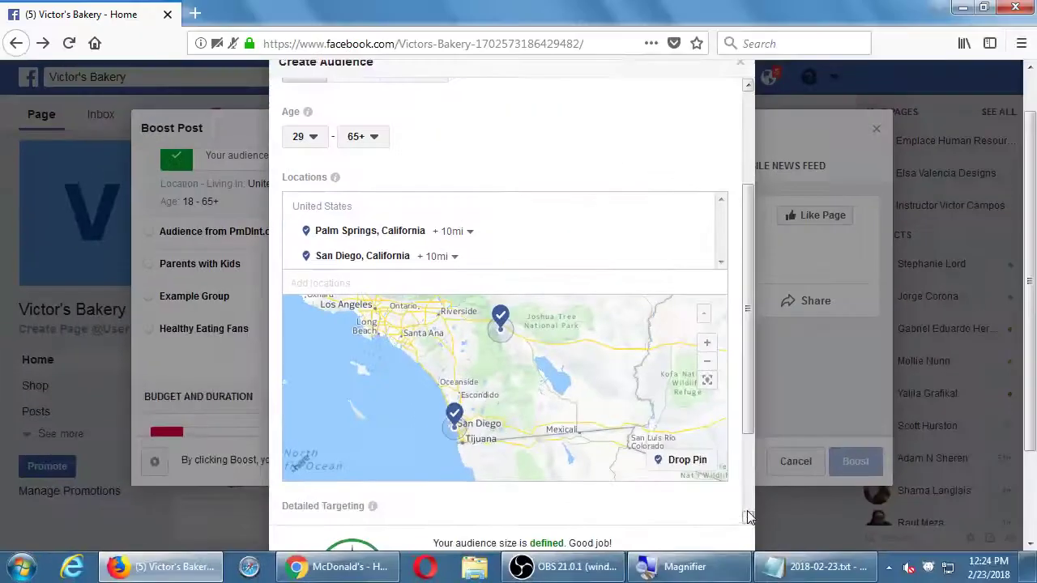
scroll(696, 336, "down", 2)
scroll(697, 335, "up", 4)
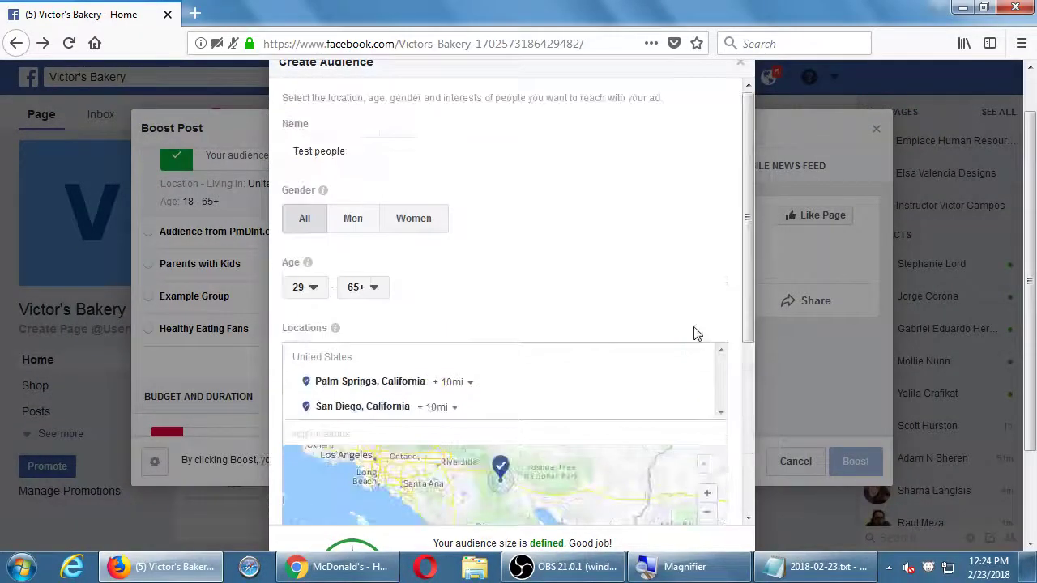
left_click_drag(1027, 279, 1027, 363)
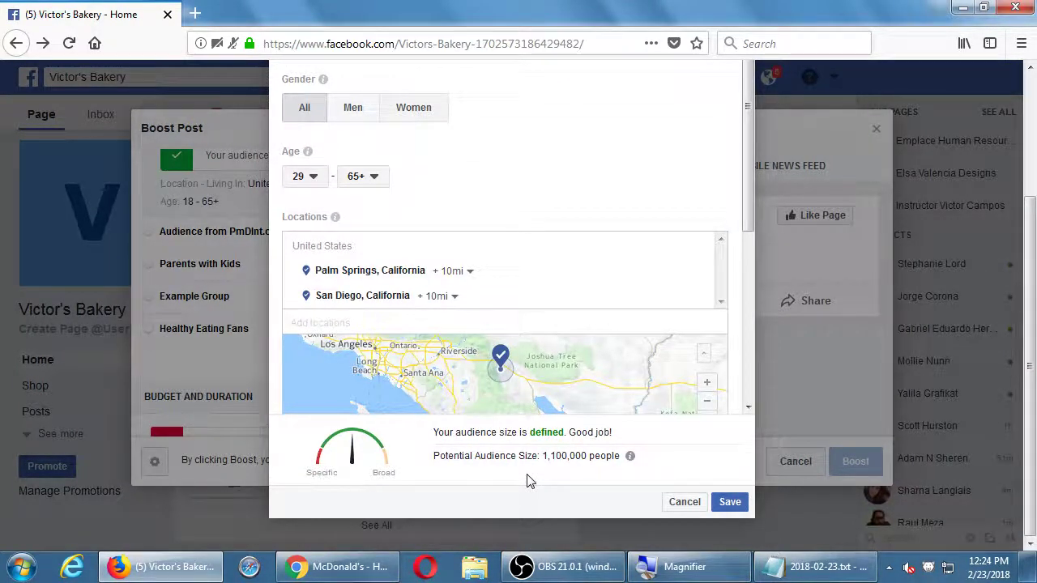
key("super+plus")
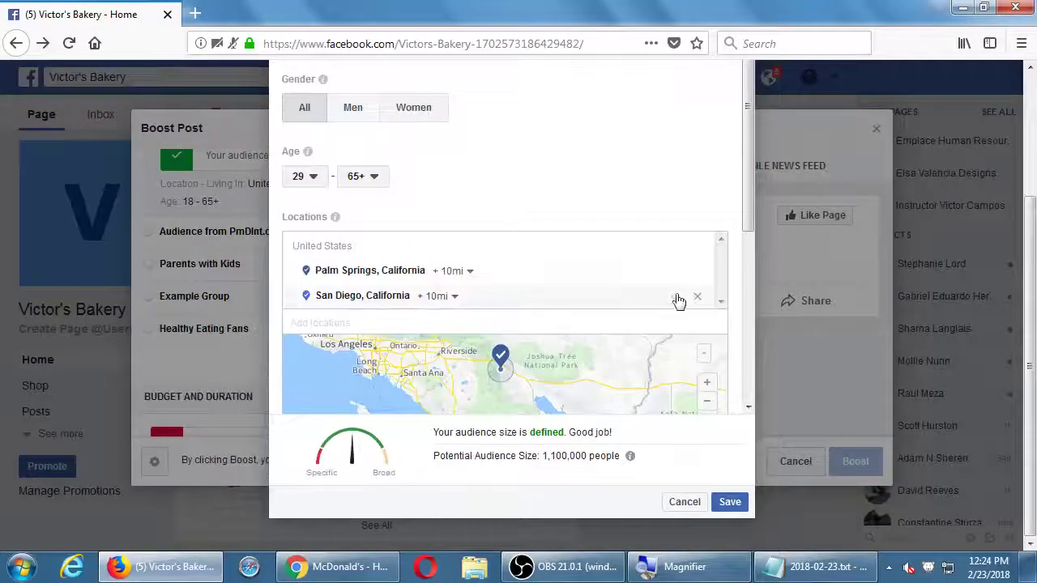
scroll(733, 229, "down", 2)
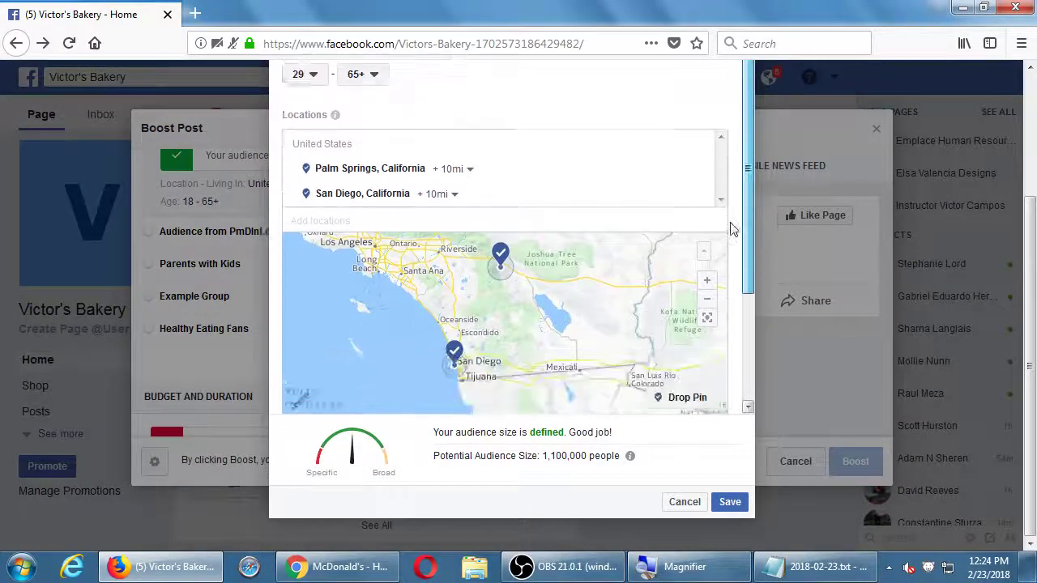
Browse the Demographics categories available in the audience's detailed targeting
scroll(733, 229, "down", 3)
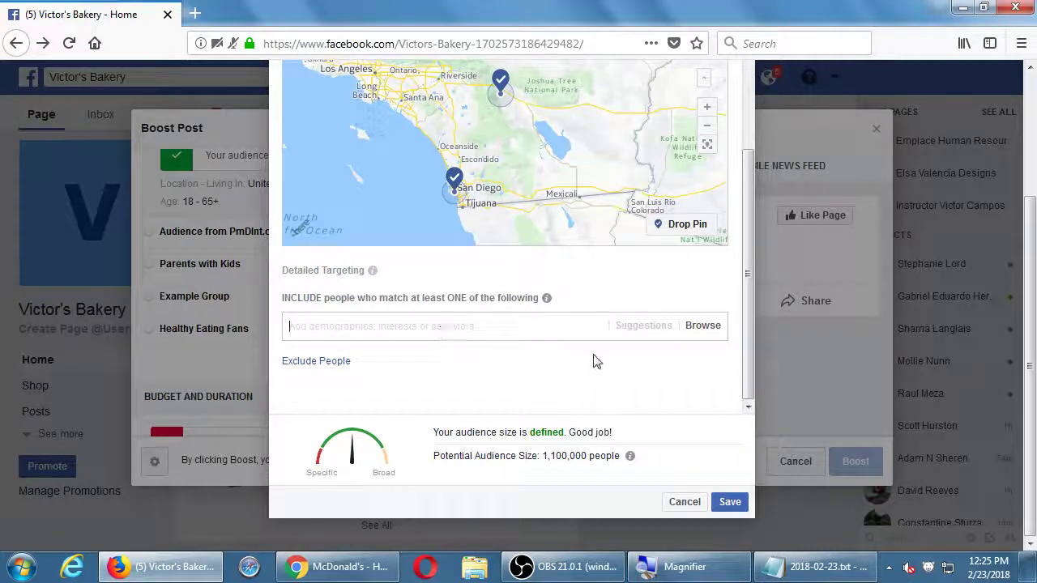
left_click(695, 337)
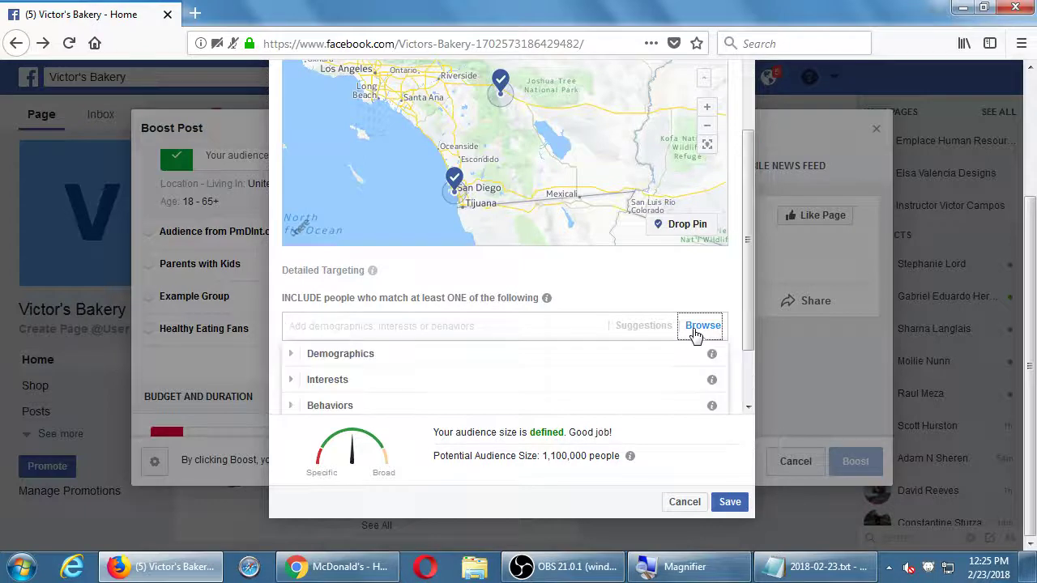
left_click_drag(742, 304, 745, 316)
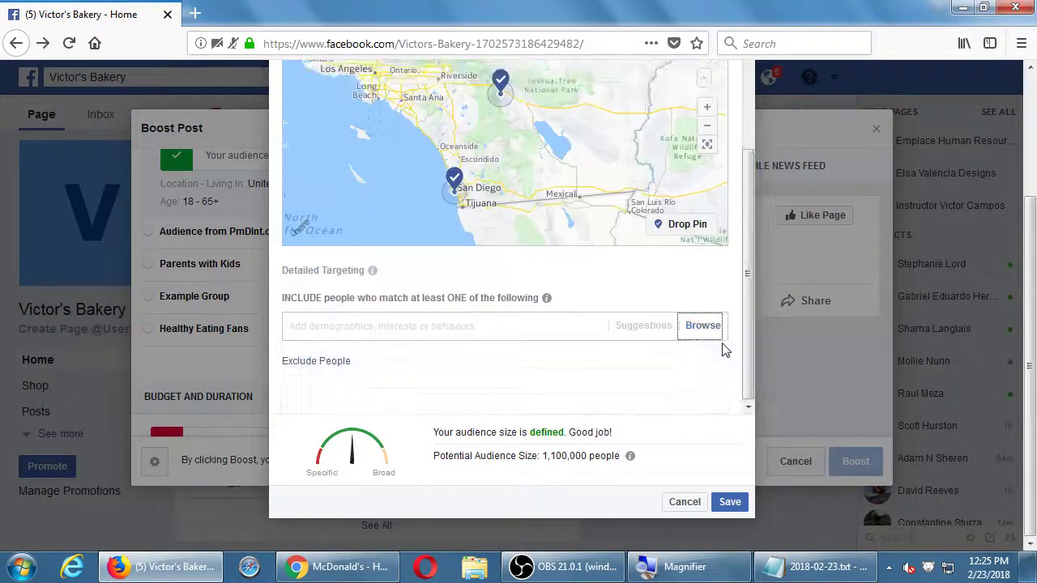
left_click(695, 326)
scroll(567, 348, "down", 2)
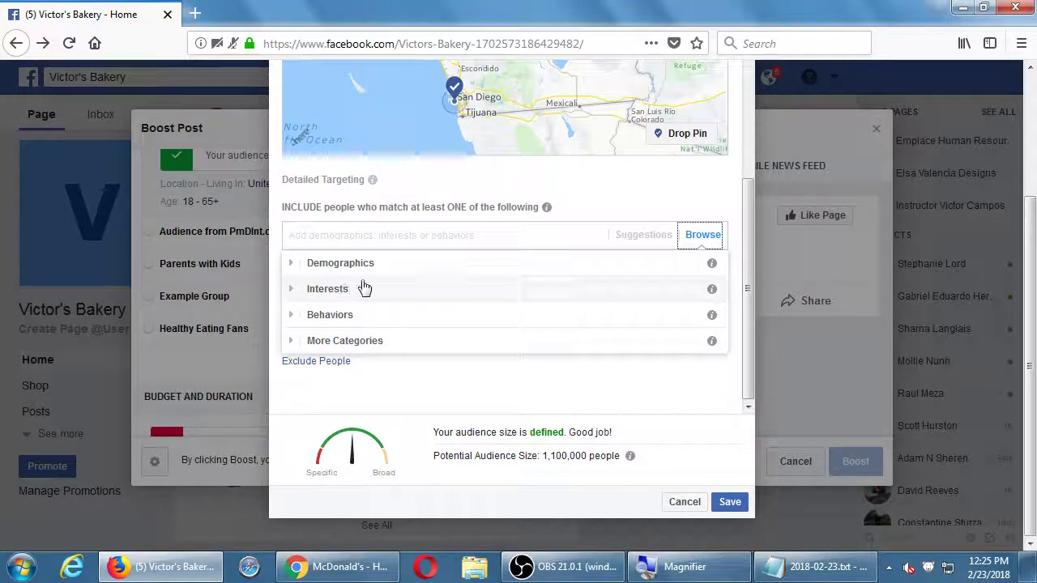
left_click(292, 265)
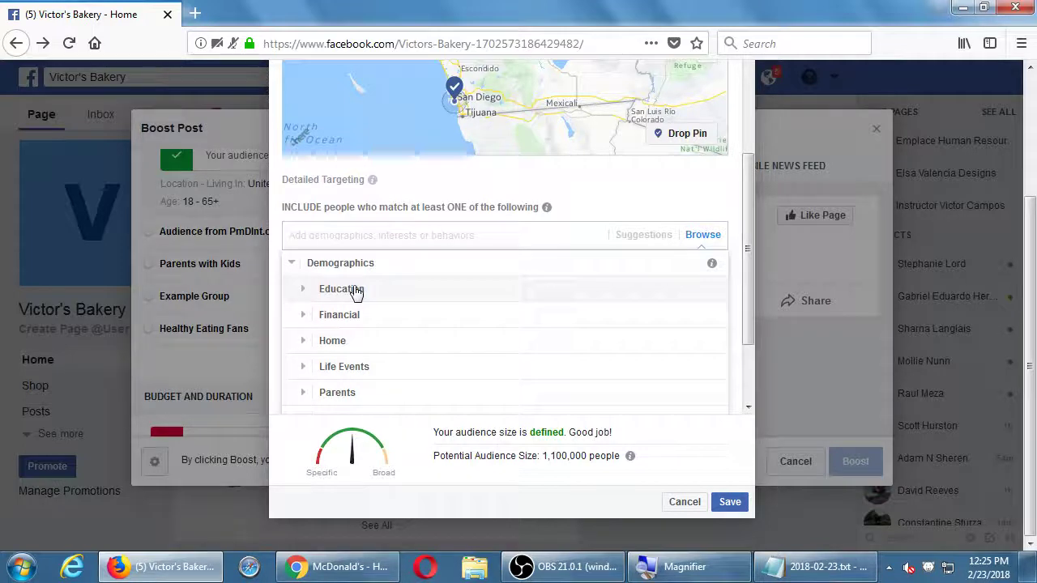
scroll(366, 363, "down", 2)
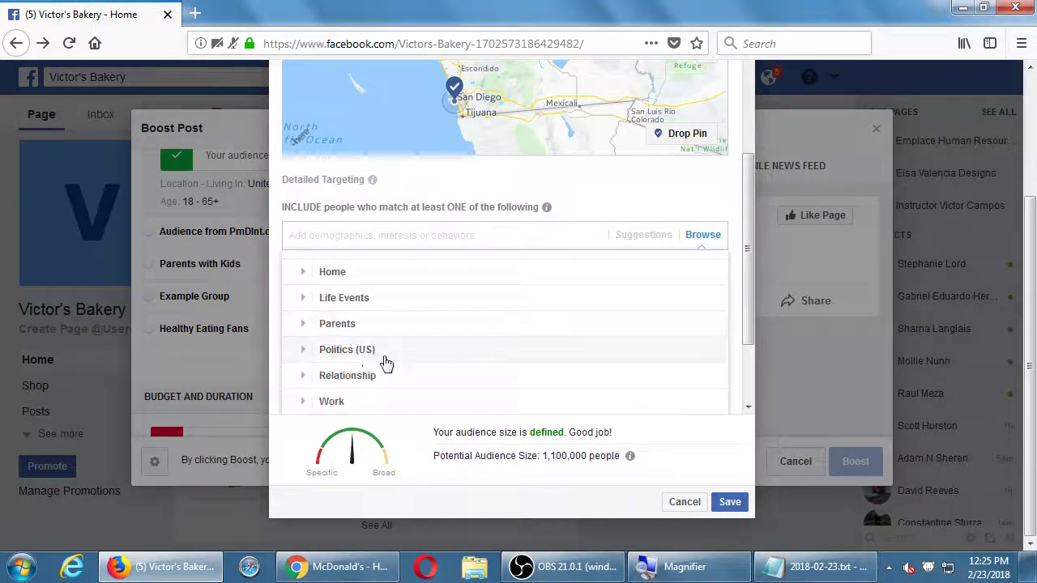
scroll(386, 363, "down", 1)
scroll(388, 361, "up", 3)
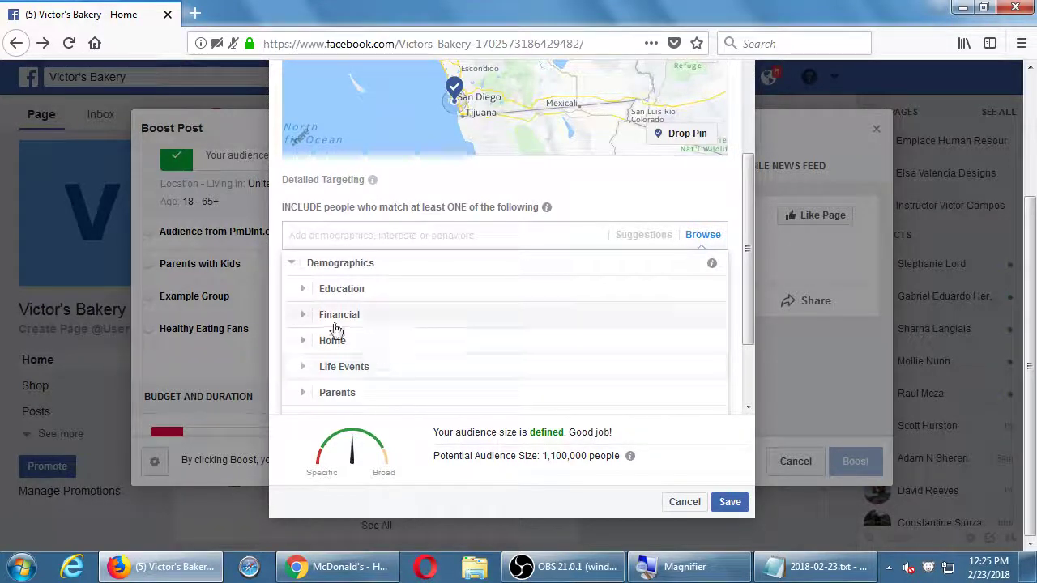
Include people with the education levels High school grad and Professional degree in the audience's detailed targeting
left_click(301, 289)
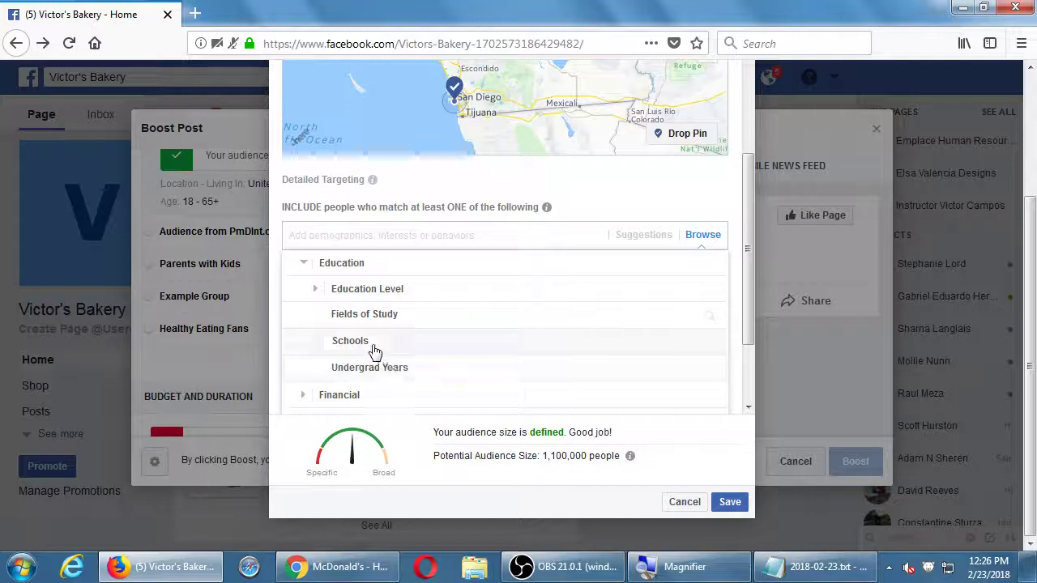
left_click(317, 294)
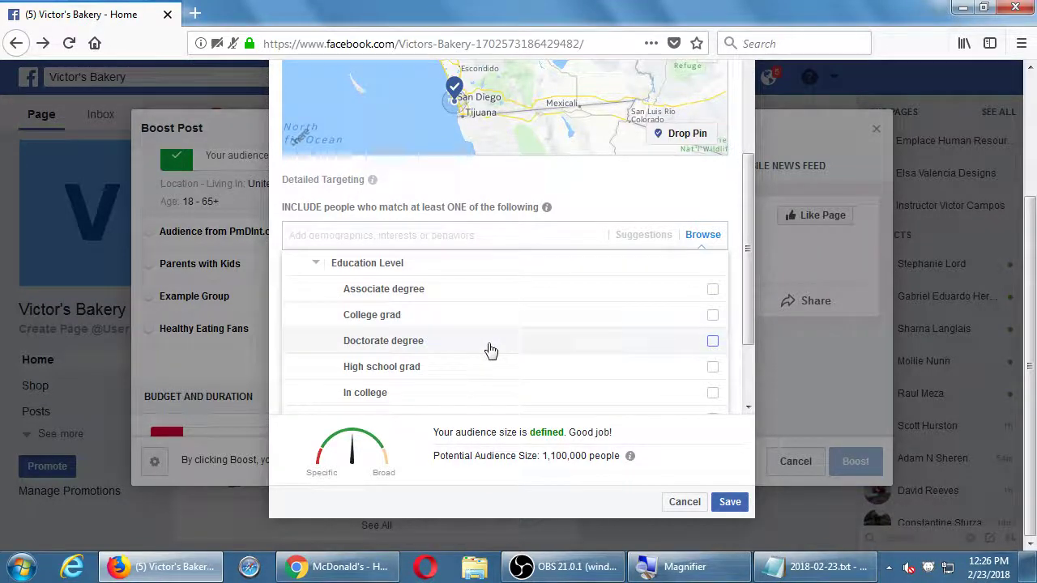
left_click(712, 367)
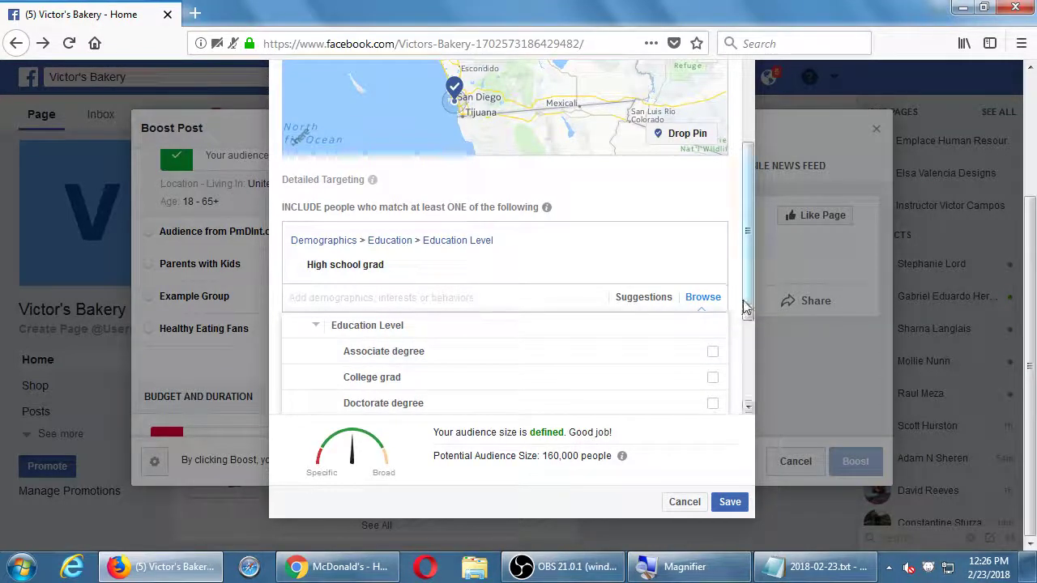
scroll(713, 354, "down", 3)
scroll(716, 354, "down", 1)
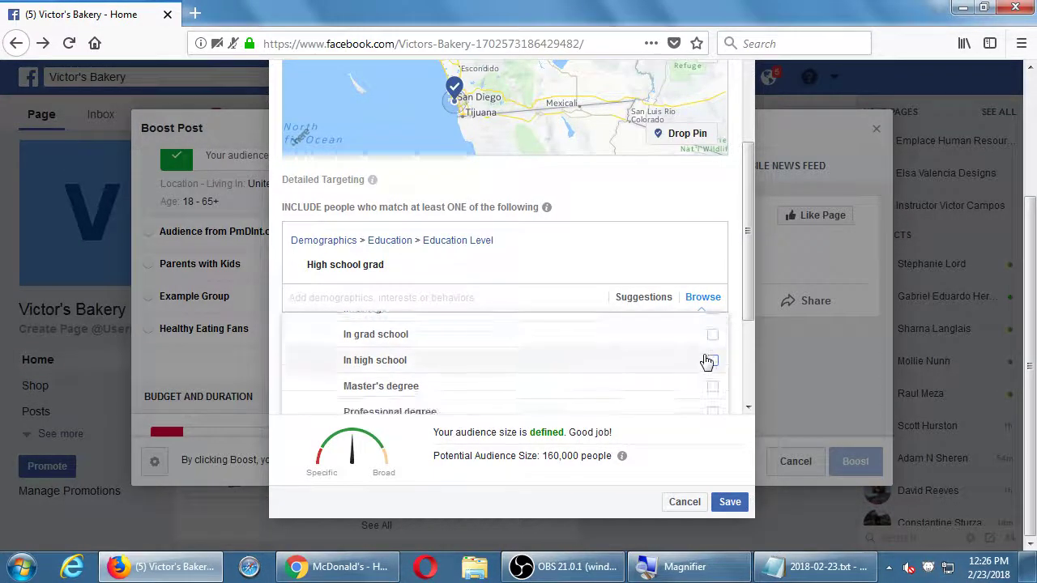
scroll(716, 369, "down", 1)
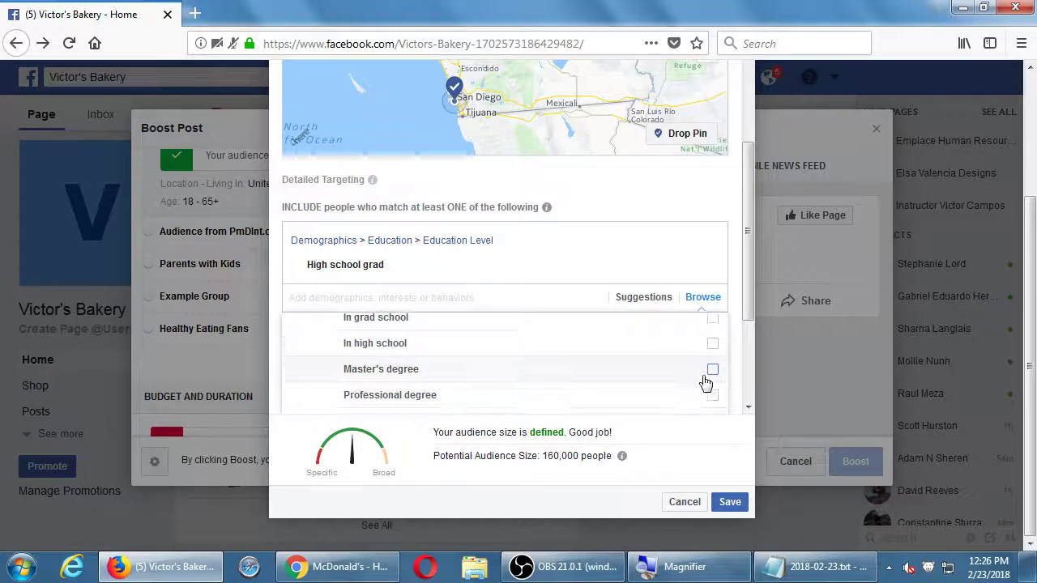
left_click(713, 396)
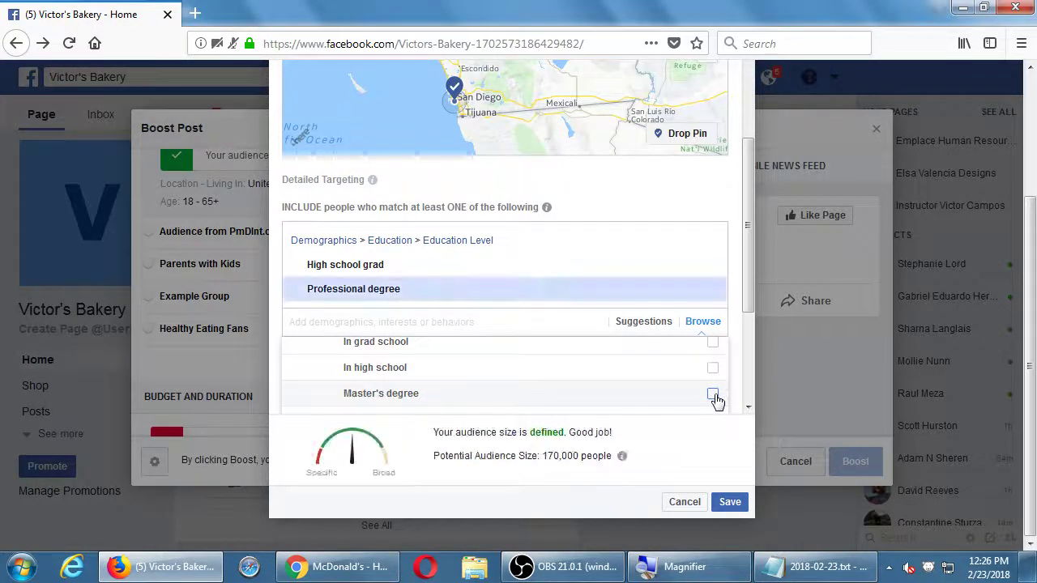
Check the chosen education levels, close the category list and save the "Test people" audience
scroll(599, 178, "up", 2)
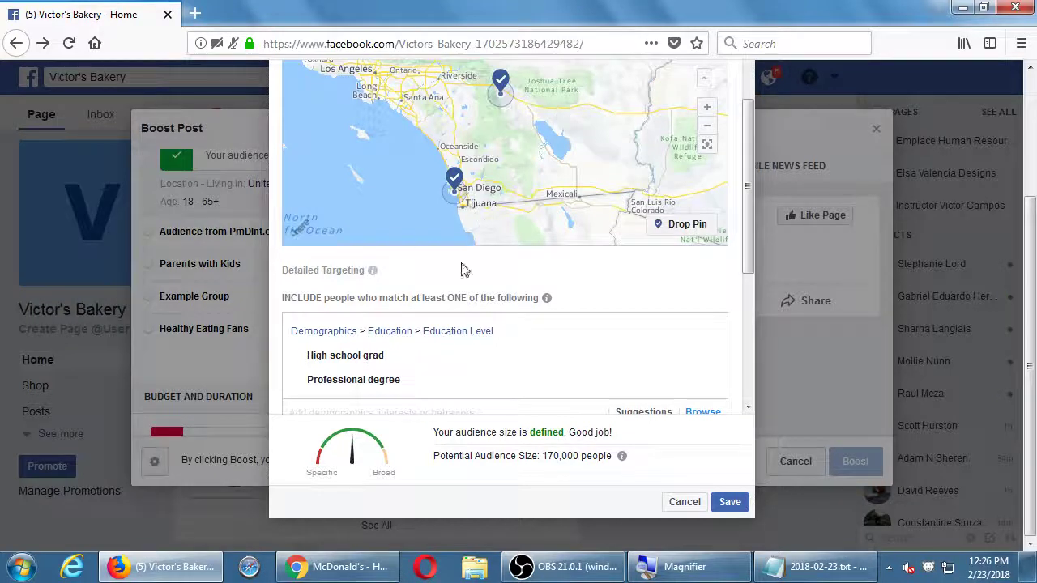
scroll(481, 299, "down", 2)
left_click(484, 308)
scroll(481, 308, "down", 1)
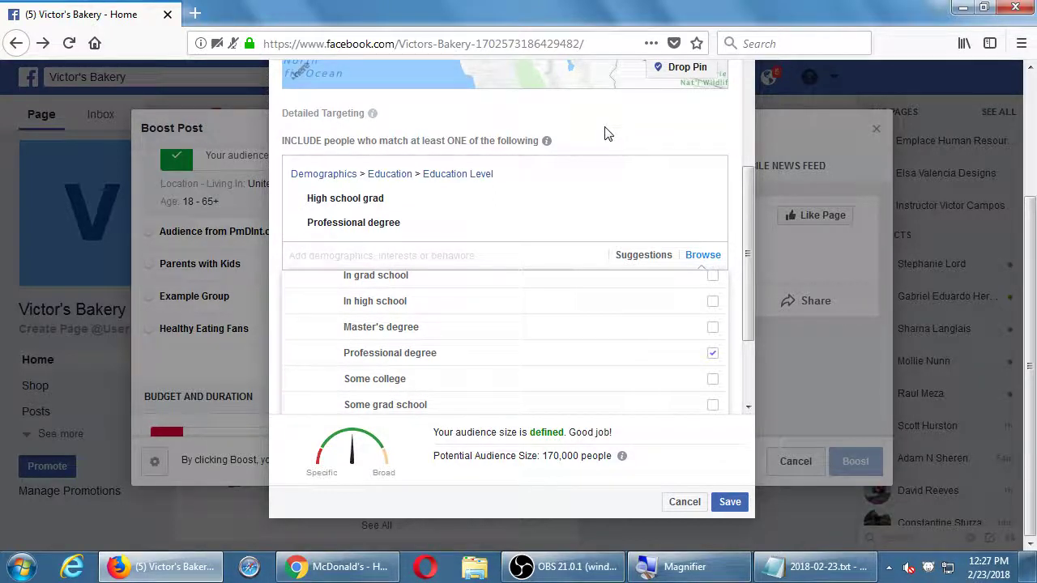
left_click(684, 131)
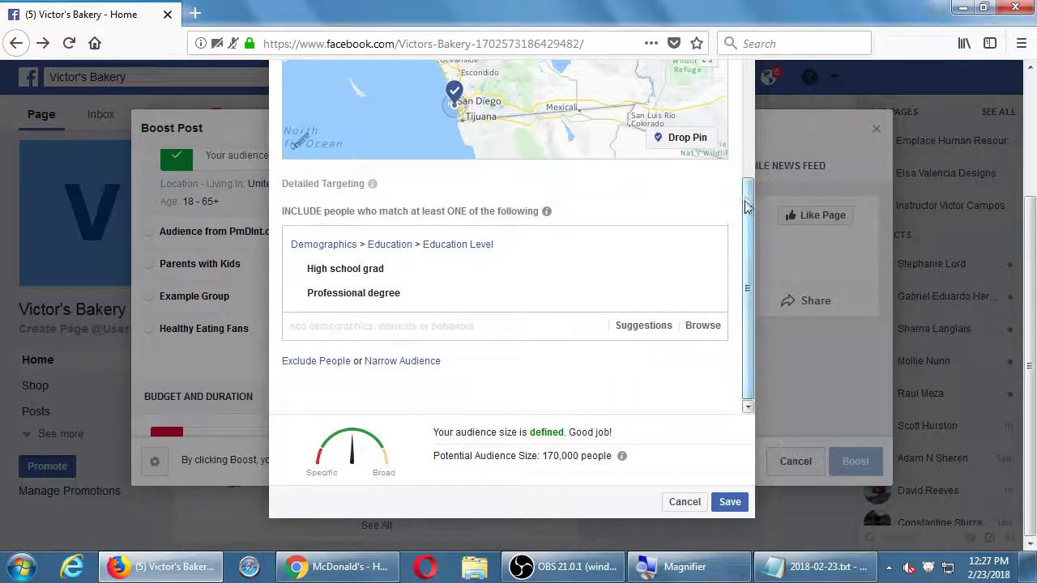
left_click_drag(746, 204, 717, 229)
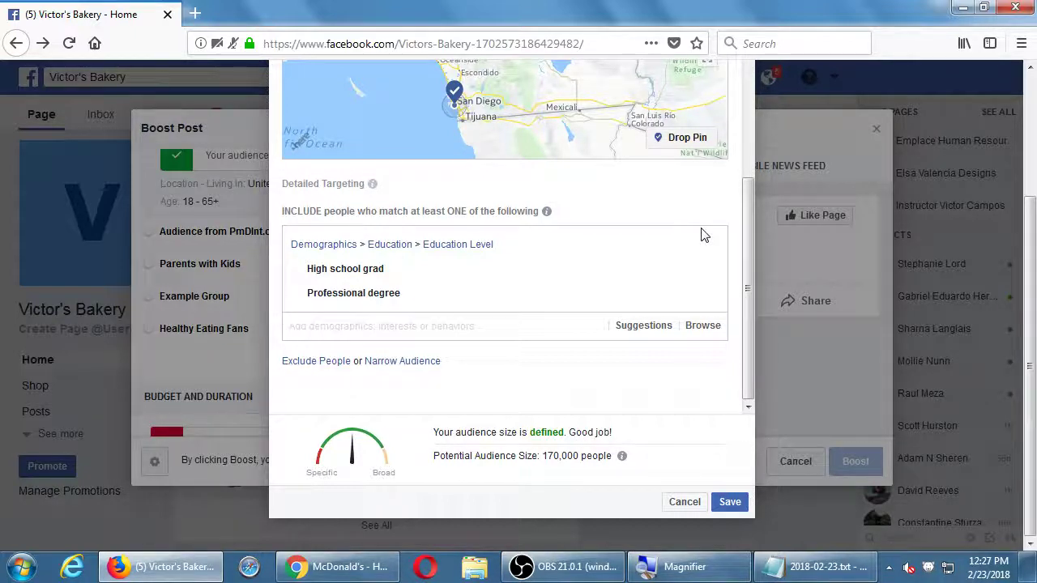
left_click(729, 504)
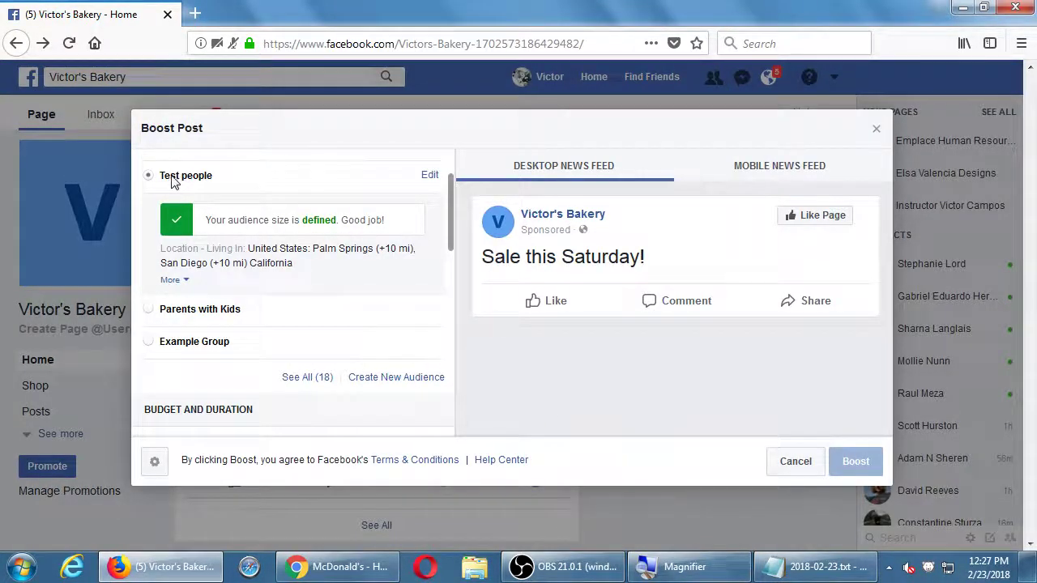
Try a duration of 1 day for the boost
left_click_drag(451, 202, 445, 279)
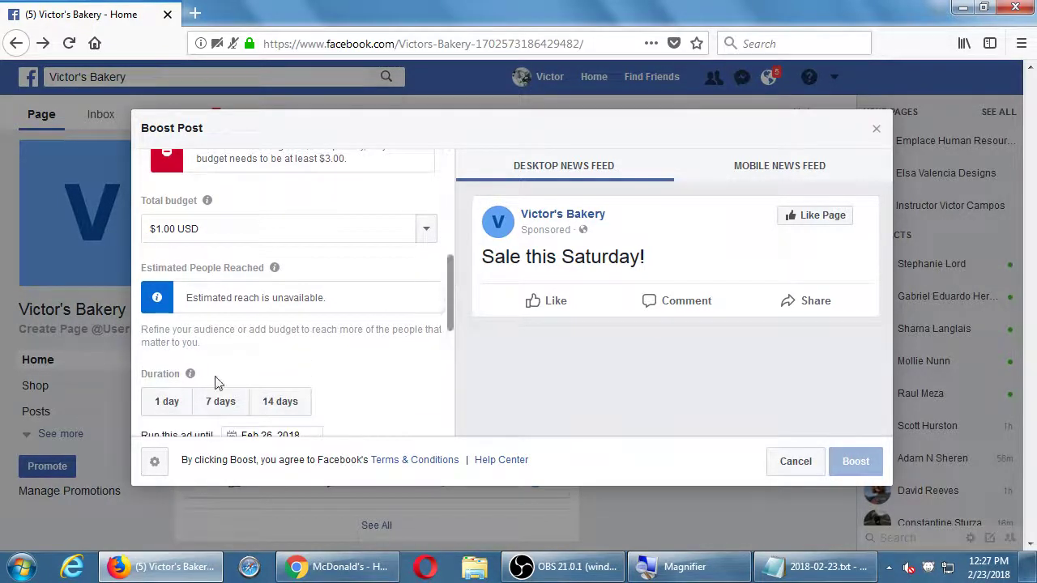
left_click(170, 401)
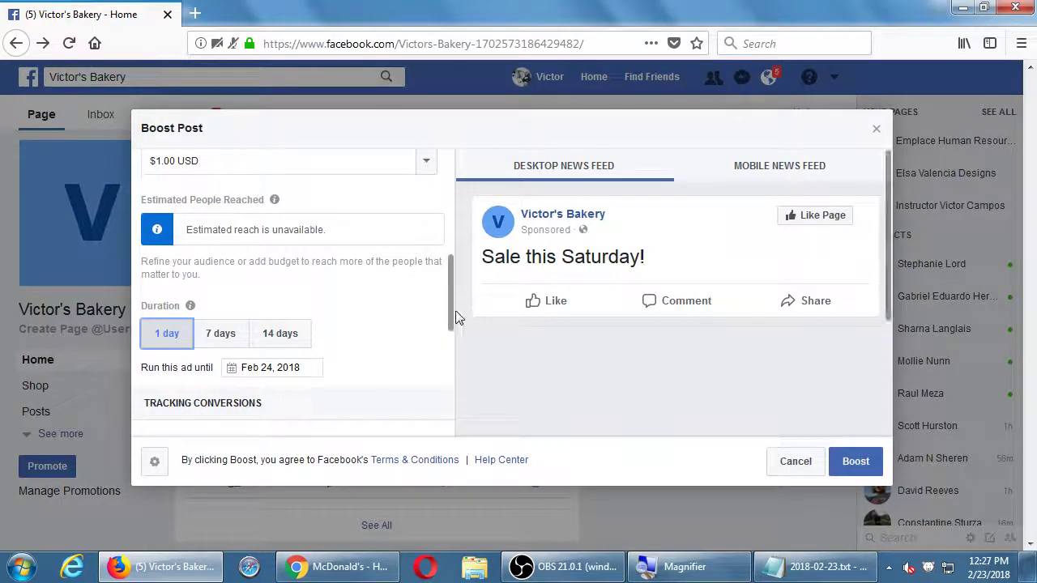
left_click_drag(451, 317, 446, 300)
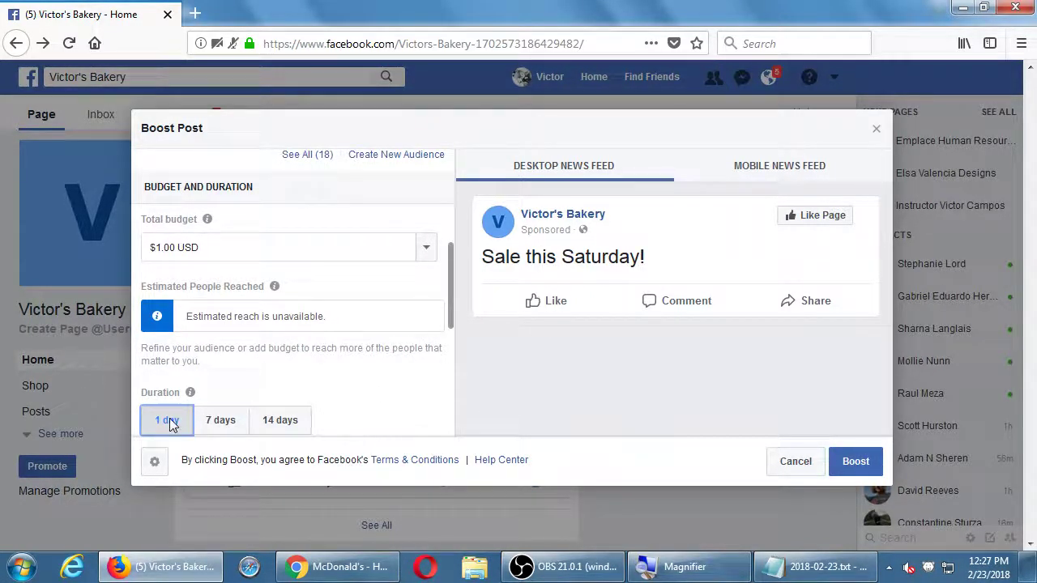
Set the boost's duration to 14 days and its total budget to $14.00 USD
left_click(275, 419)
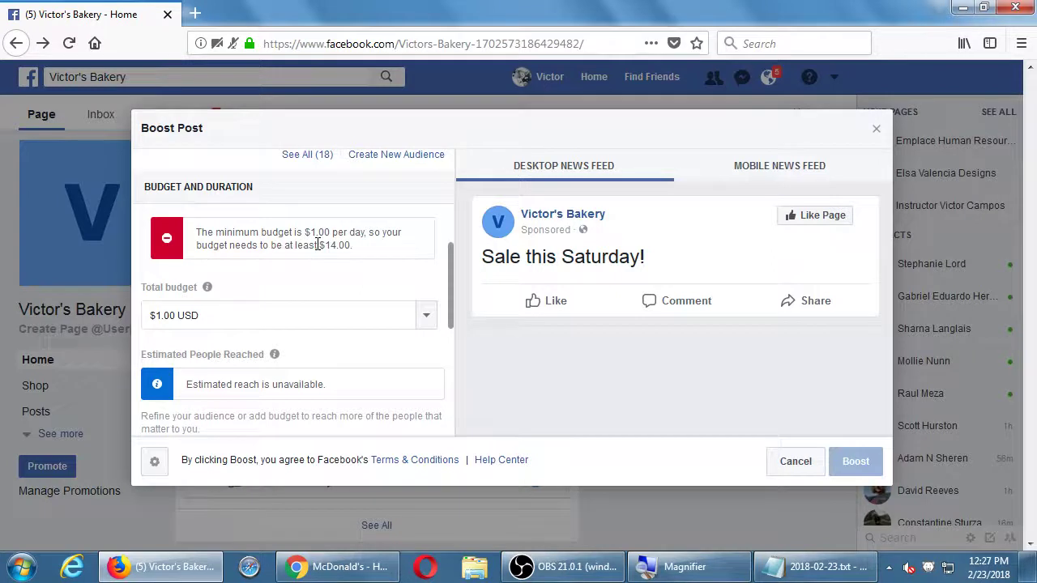
left_click(162, 321)
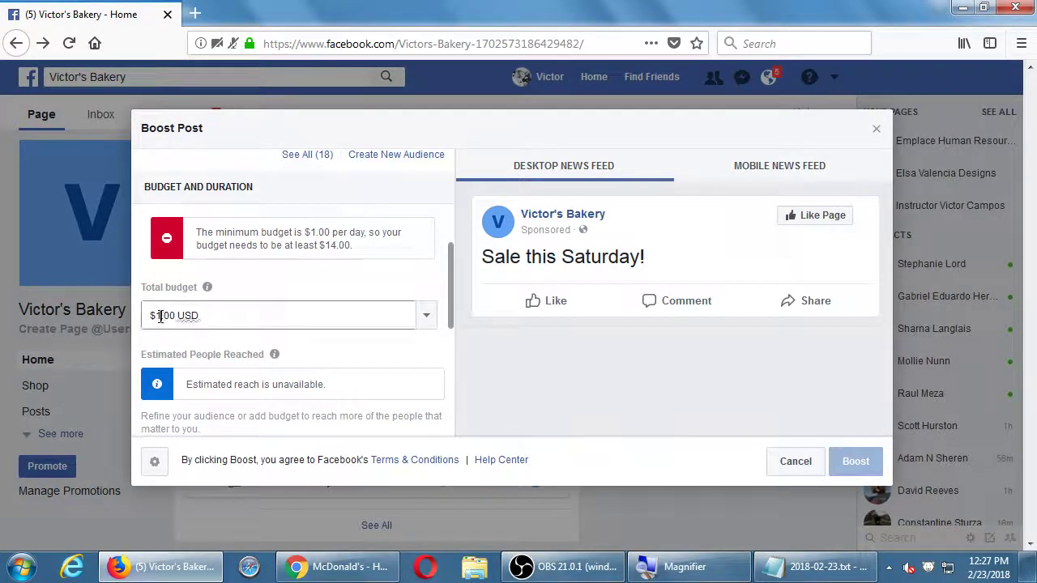
type("4")
key("Tab")
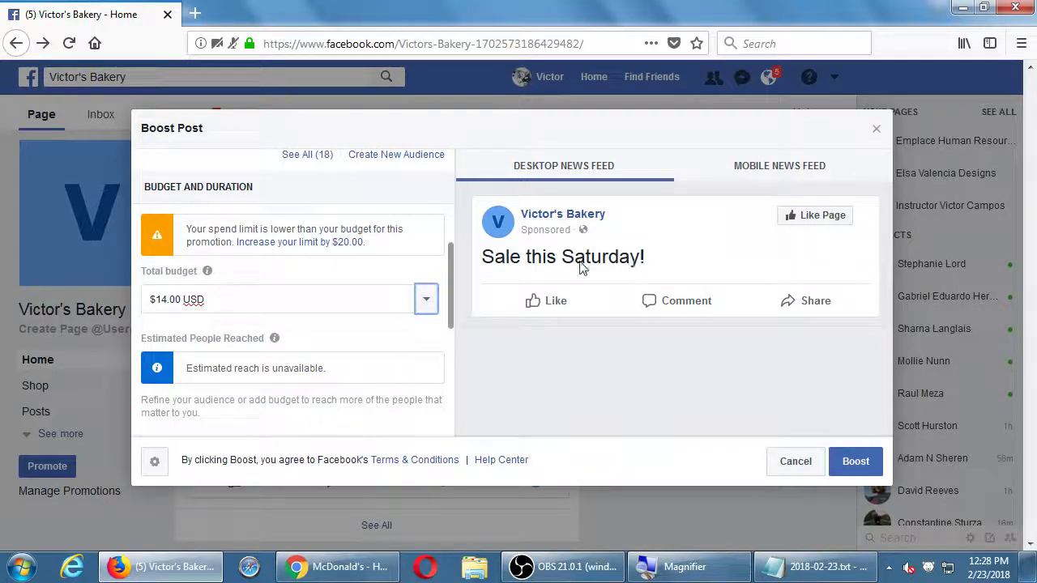
Review the boost's selected audience, total budget and duration settings
scroll(452, 286, "down", 1)
scroll(449, 279, "up", 3)
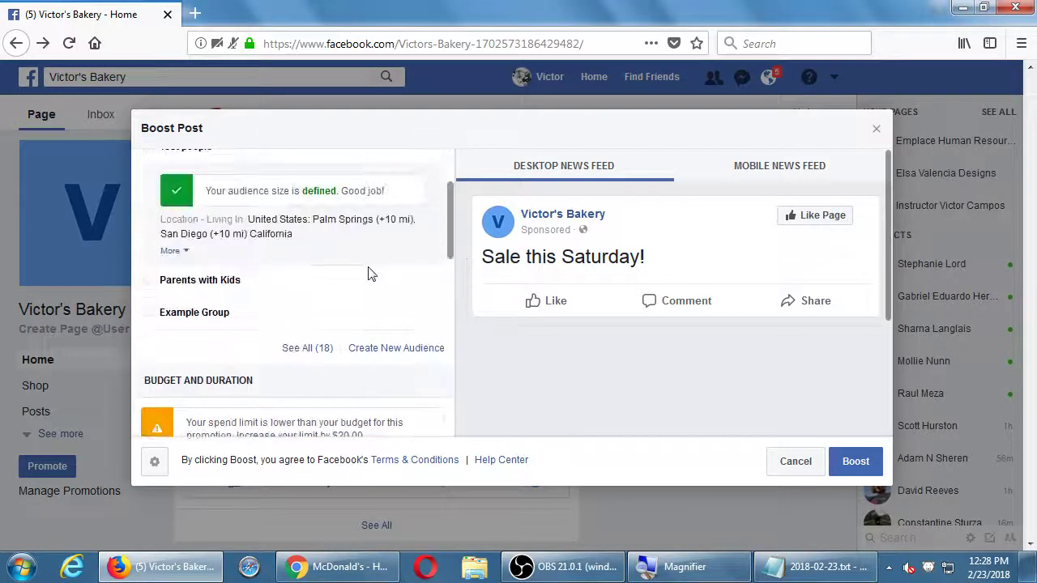
left_click_drag(449, 226, 457, 305)
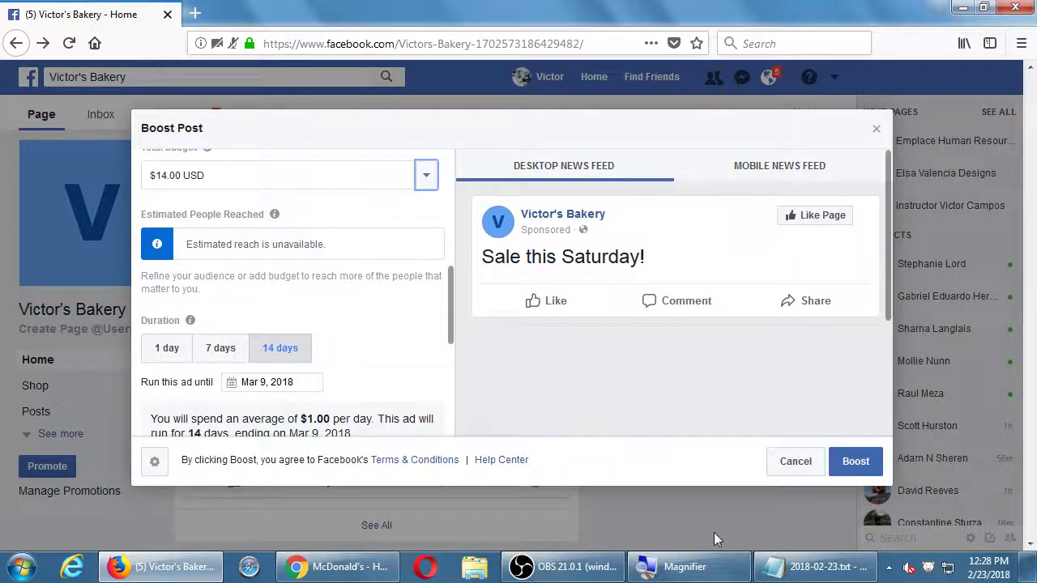
Switch to the 2018-02-23.txt notes in Notepad and add, after a blank line, "Boosting in any social network is the process of"
left_click(792, 571)
key("super+plus")
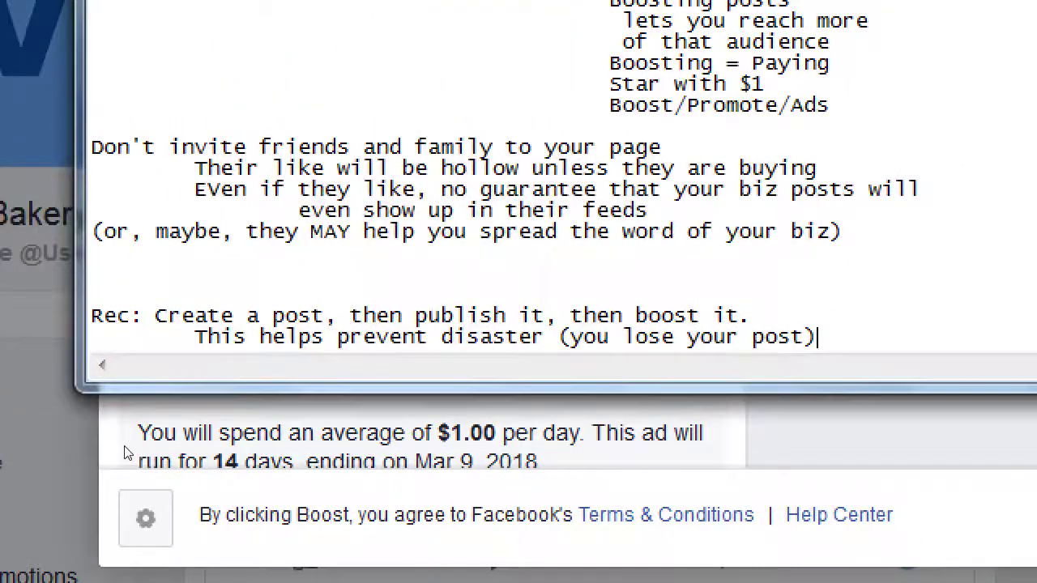
key("Return")
key("Return")
type("Boos")
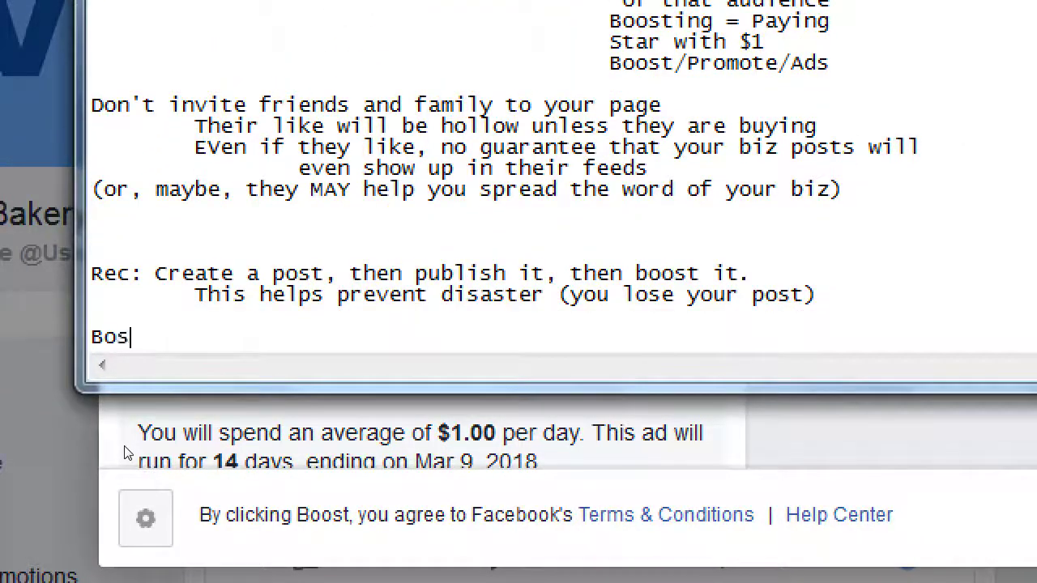
key("BackSpace")
type("st")
key("BackSpace")
key("BackSpace")
type("osting")
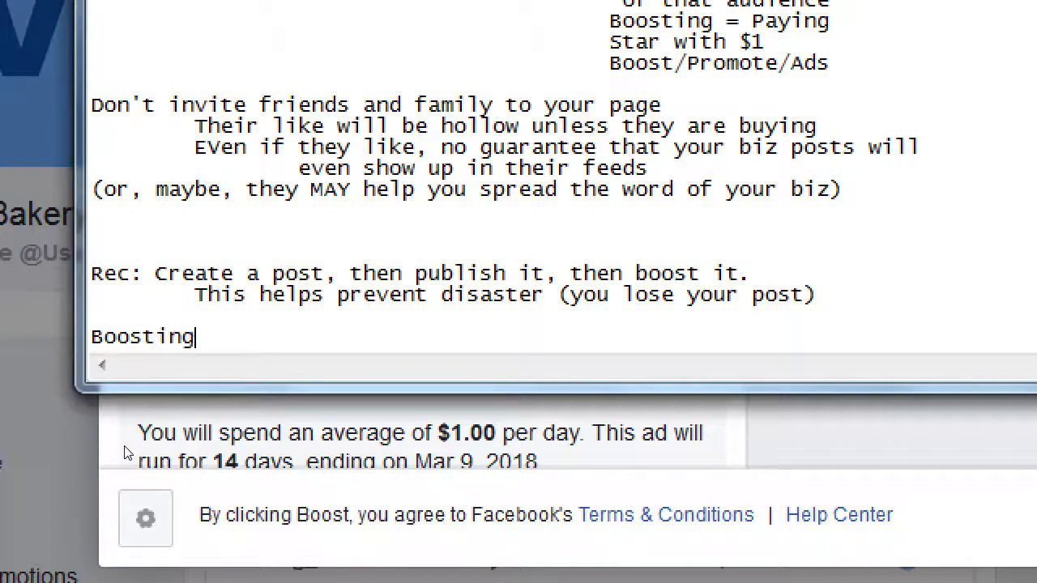
type(" in any social network")
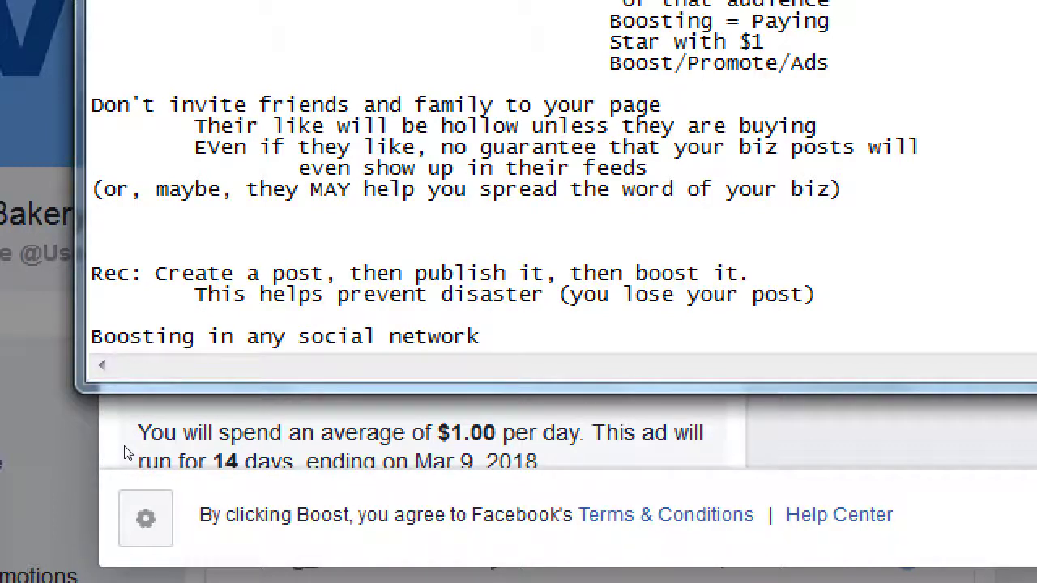
type(" is the process")
key("Return")
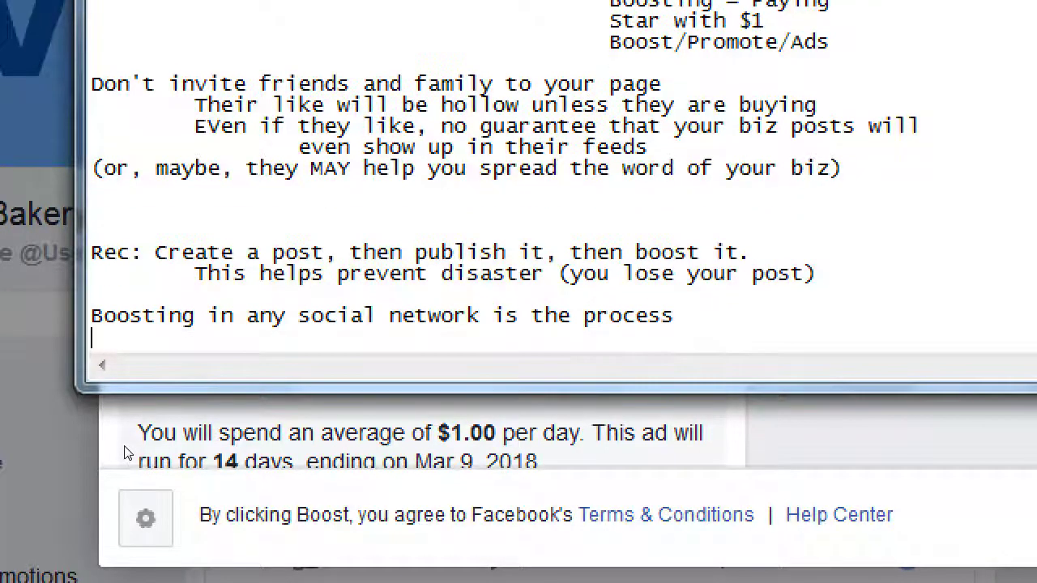
key("BackSpace")
type("of")
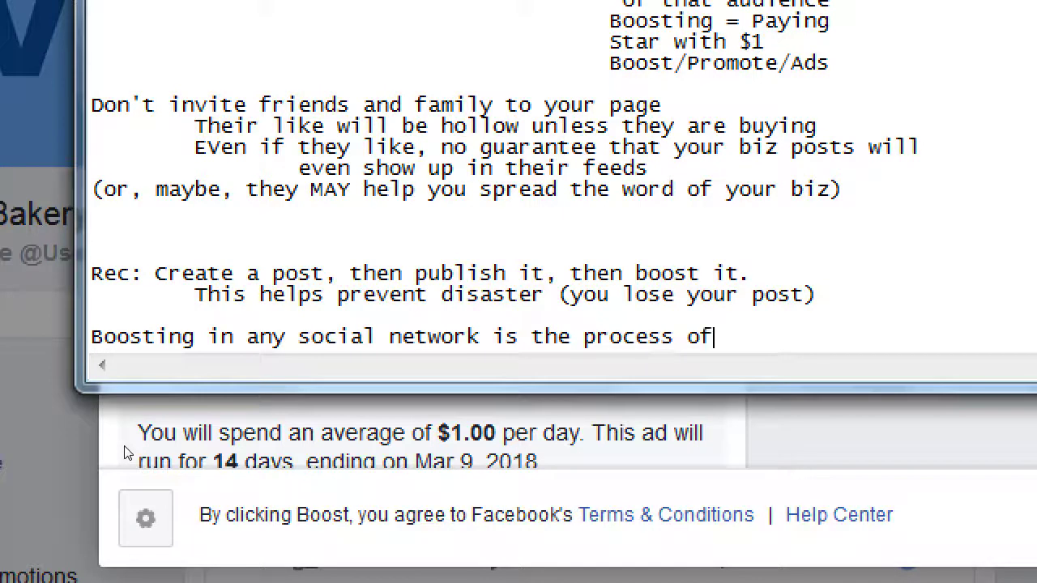
Add an indented line reading "Defining a target audience" below the boosting sentence in the notes
key("Return")
key("Tab")
type("Defining a ")
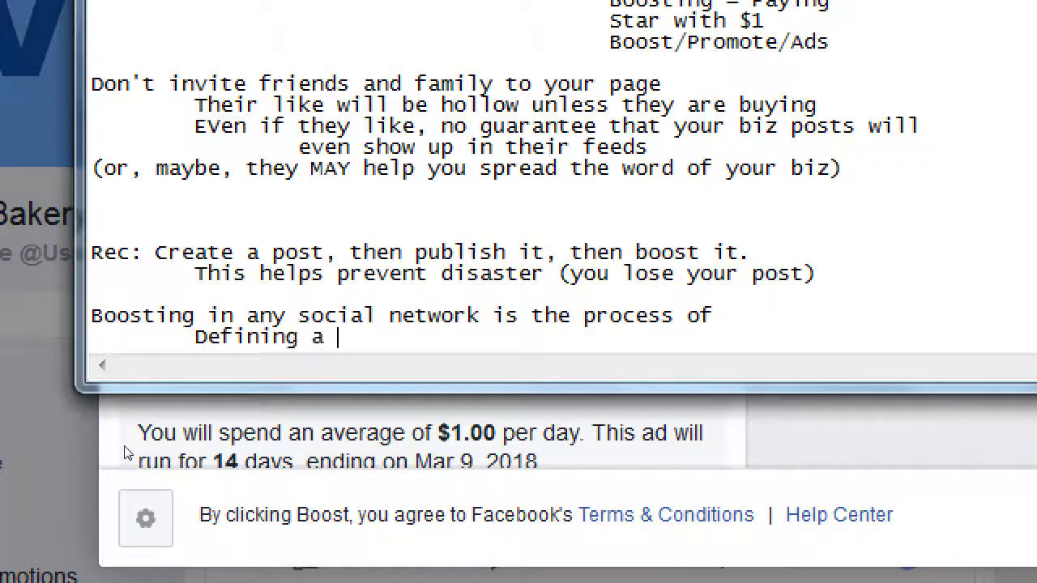
type("target audience")
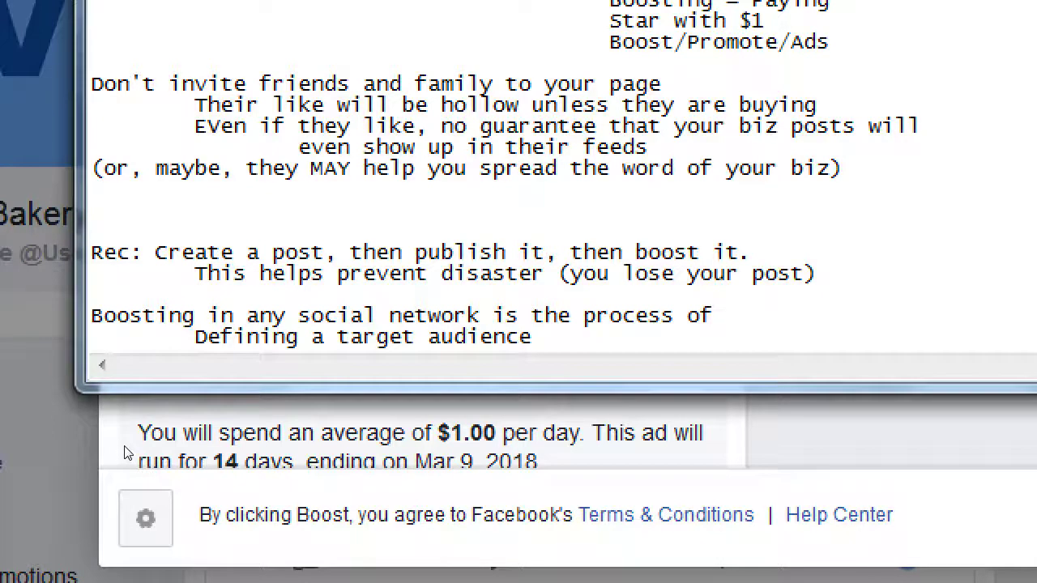
Add a deeper-indented line "(based on location, interests, demographic)" below "Defining a target audience" in the notes
key("Return")
key("Tab")
key("Tab")
type("(based")
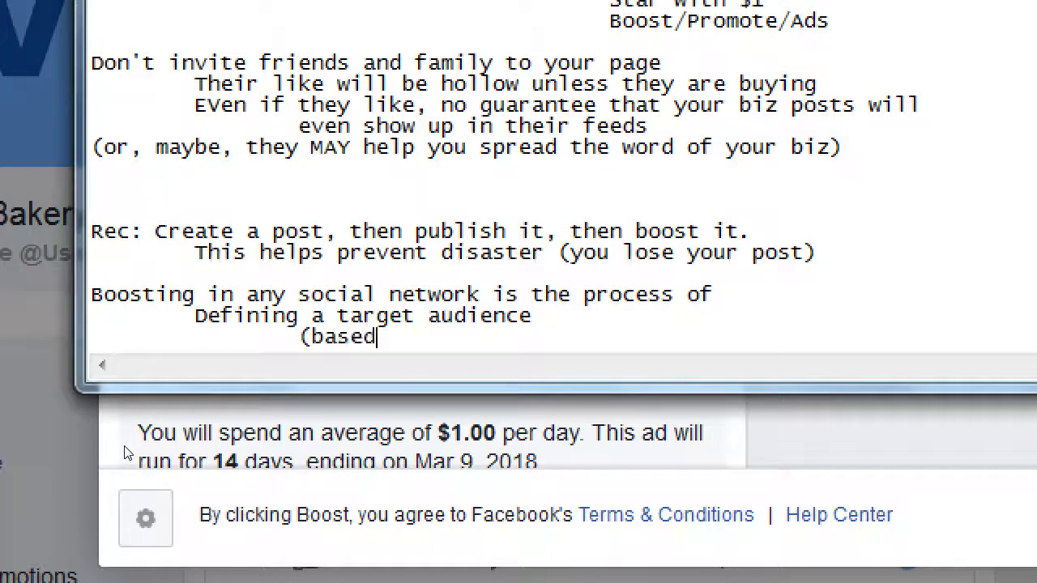
type(" on location, interests")
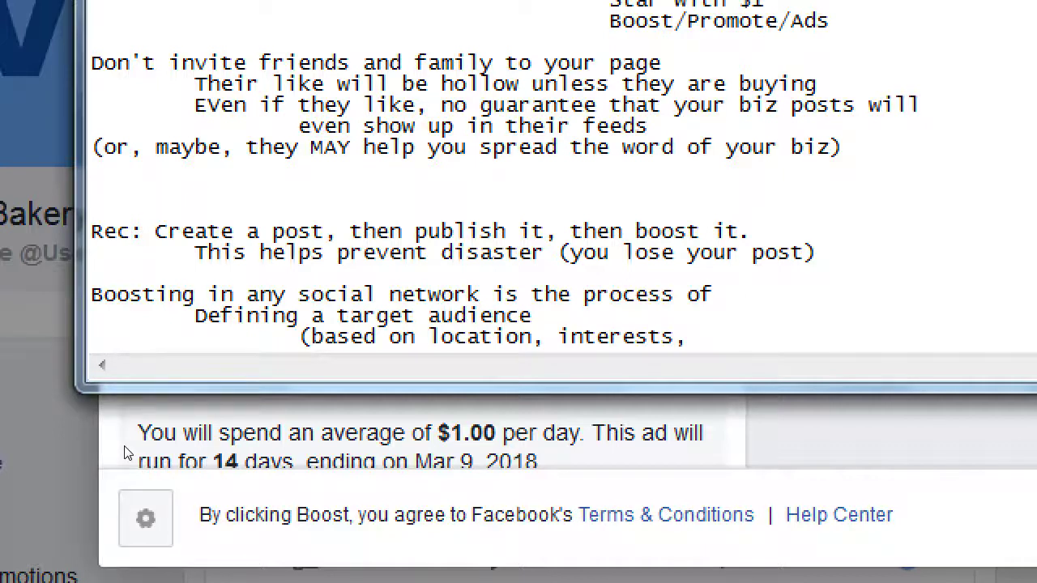
type(", deom")
key("BackSpace")
key("BackSpace")
type("megra")
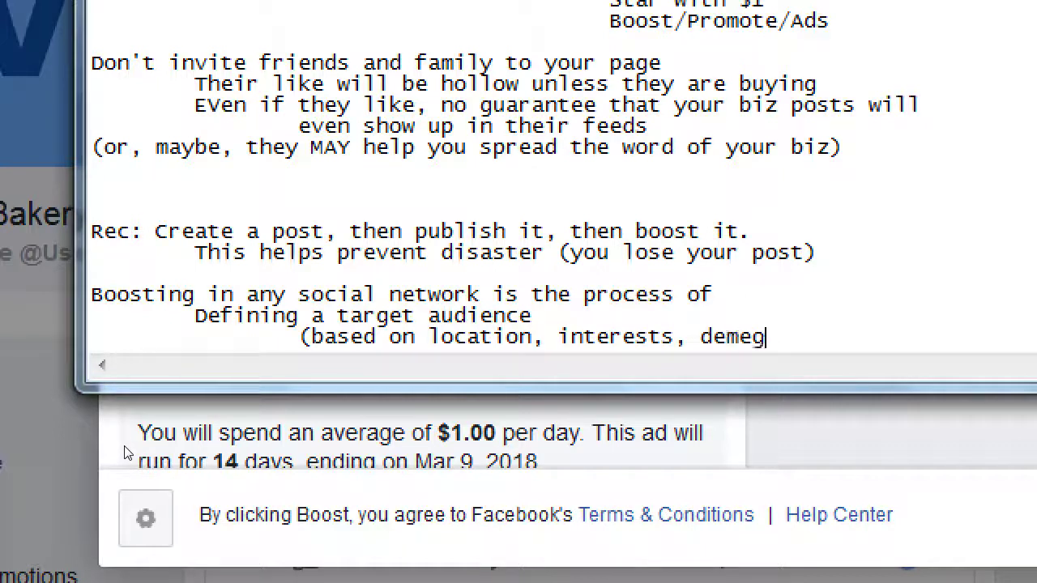
key("BackSpace")
key("BackSpace")
key("BackSpace")
key("BackSpace")
type("ographc")
key("BackSpace")
type("ic")
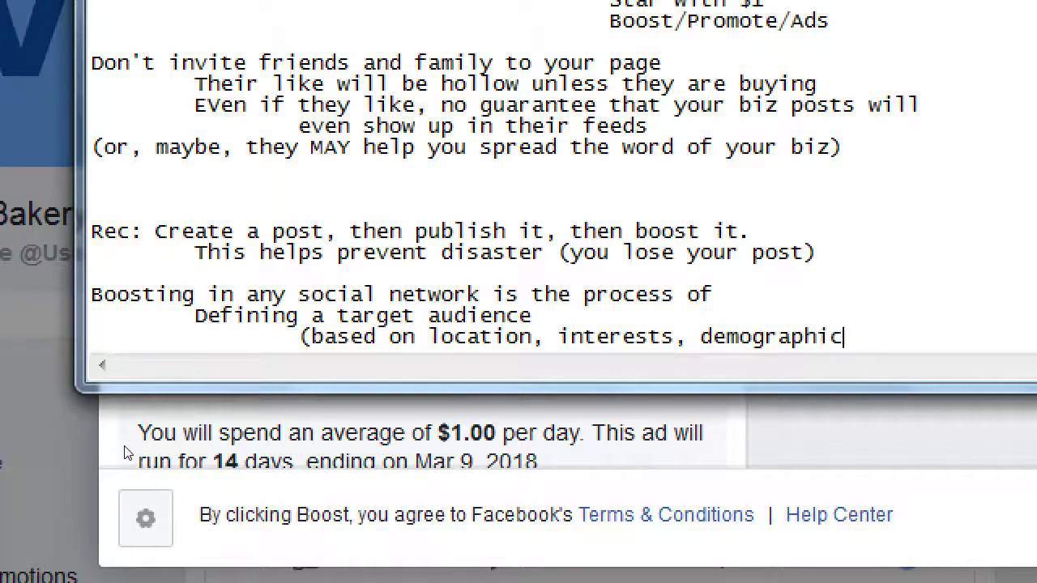
type(")")
Add "Set a budget $1 - $1,000+" as the next item under the boosting sentence, indented one level
key("Return")
key("Tab")
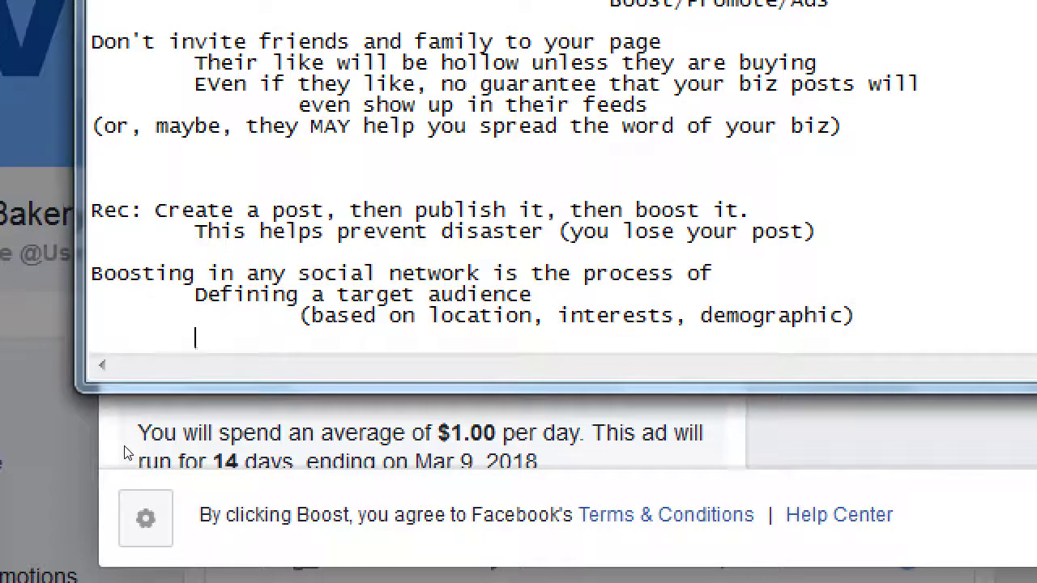
type("Set a")
type("b")
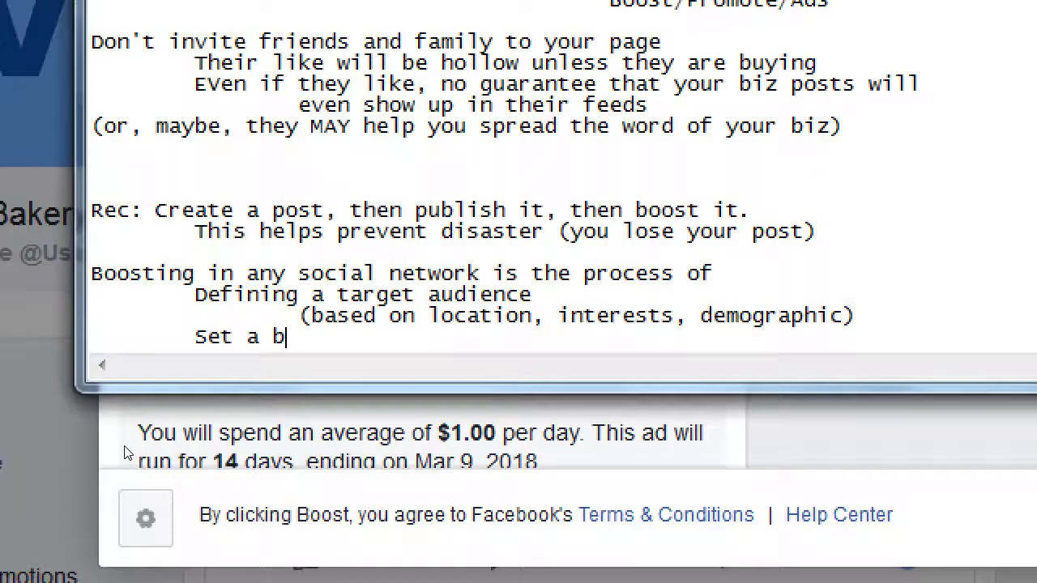
type("udget $1")
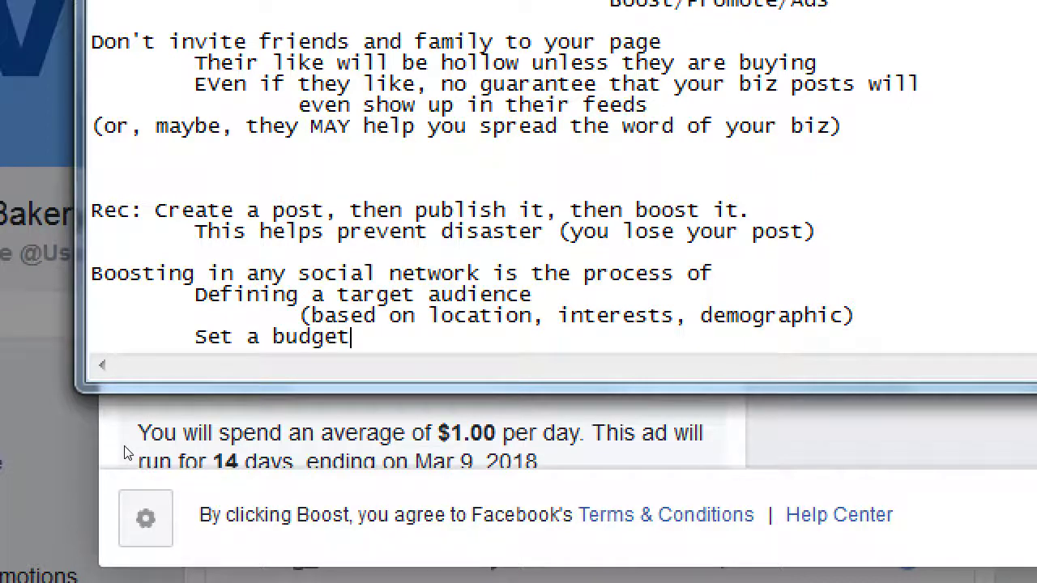
key("BackSpace")
type("$1 - $1,")
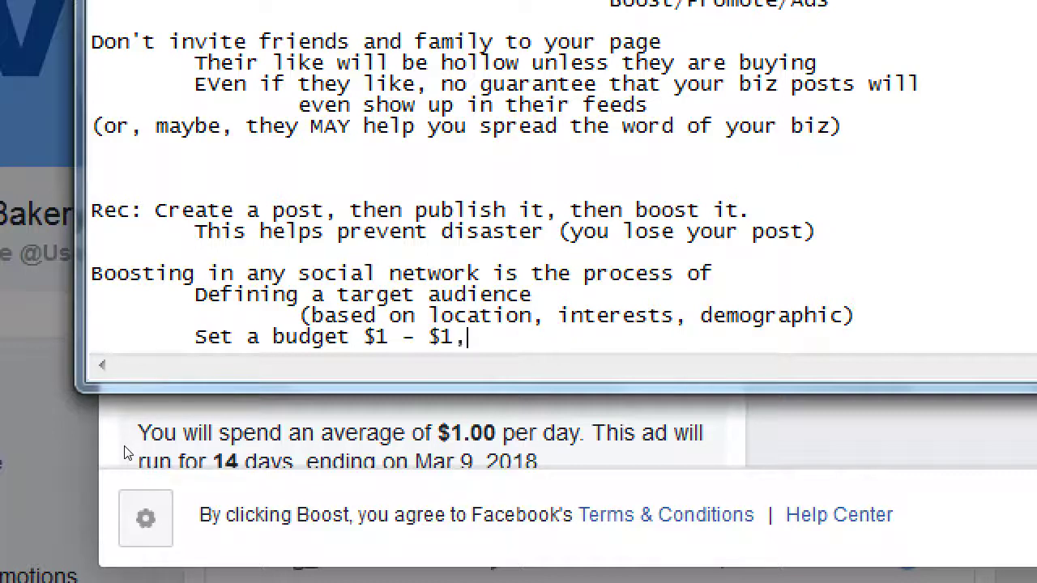
type("000+")
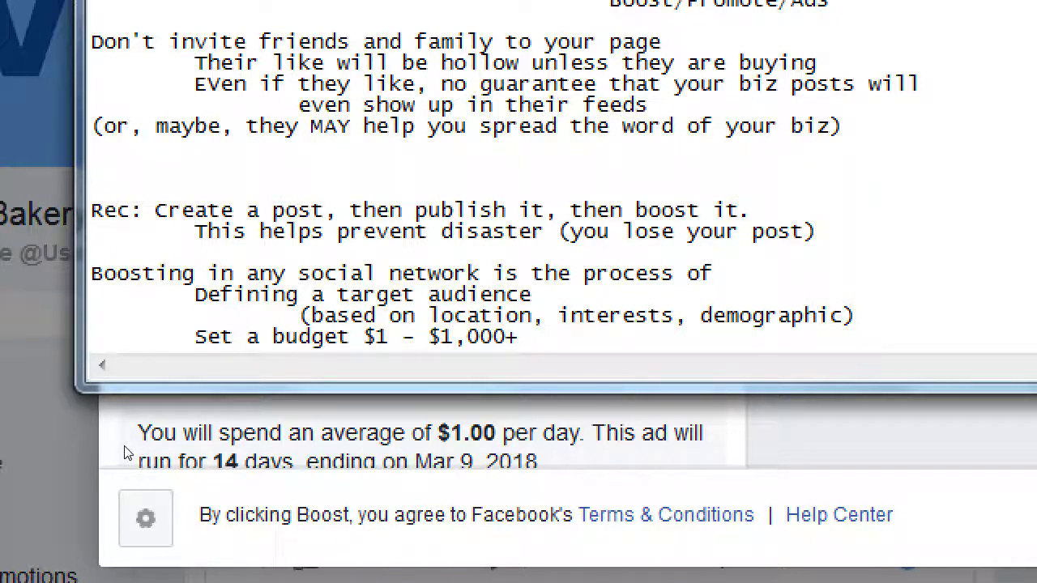
Add an indented line reading "Set duration 1 day - 14 days+" below the budget line
key("Return")
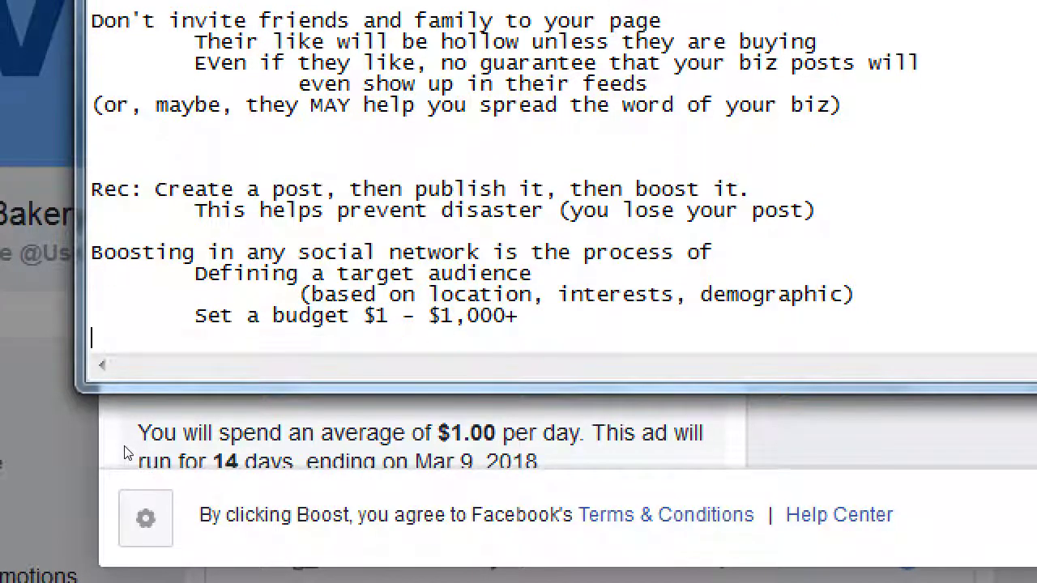
key("Tab")
type("Set durat")
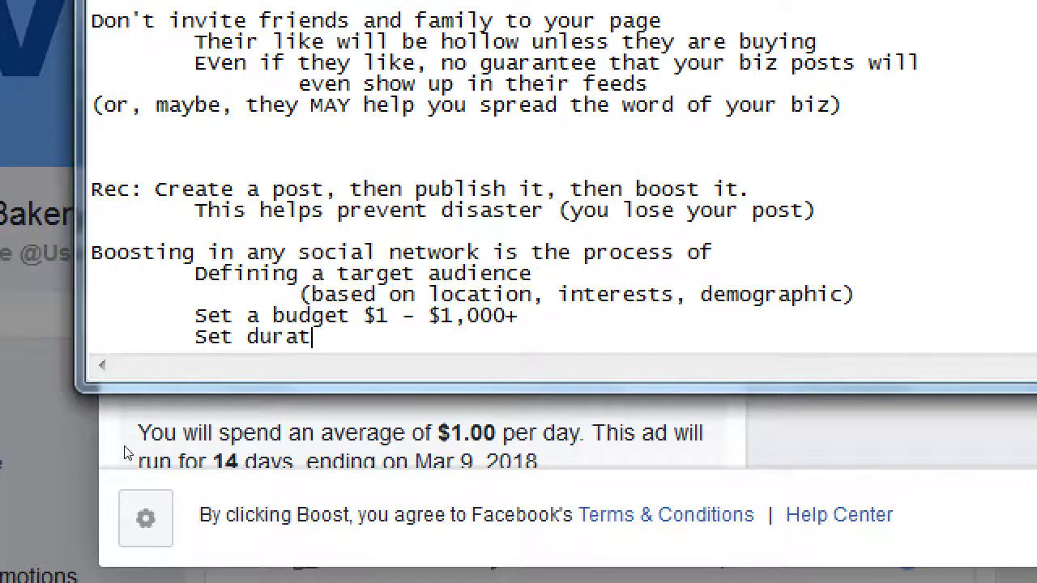
type("ion 1 day - 14")
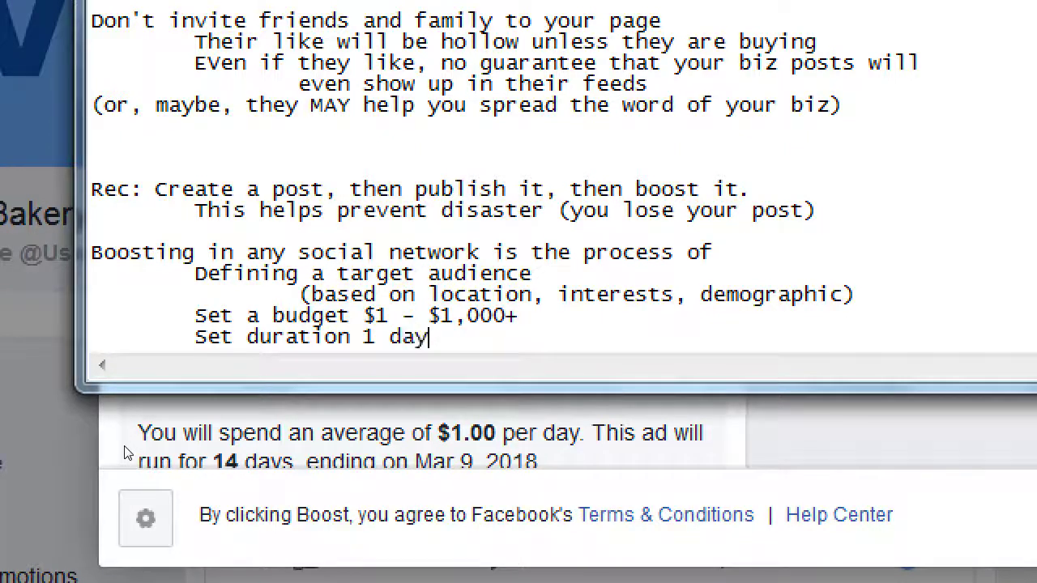
type(" days+")
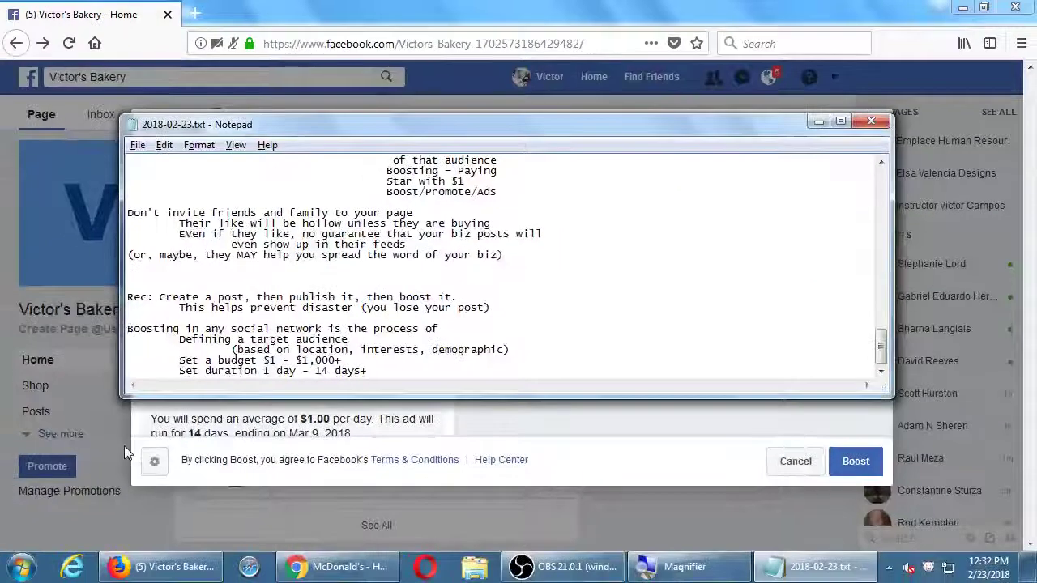
left_click(124, 445)
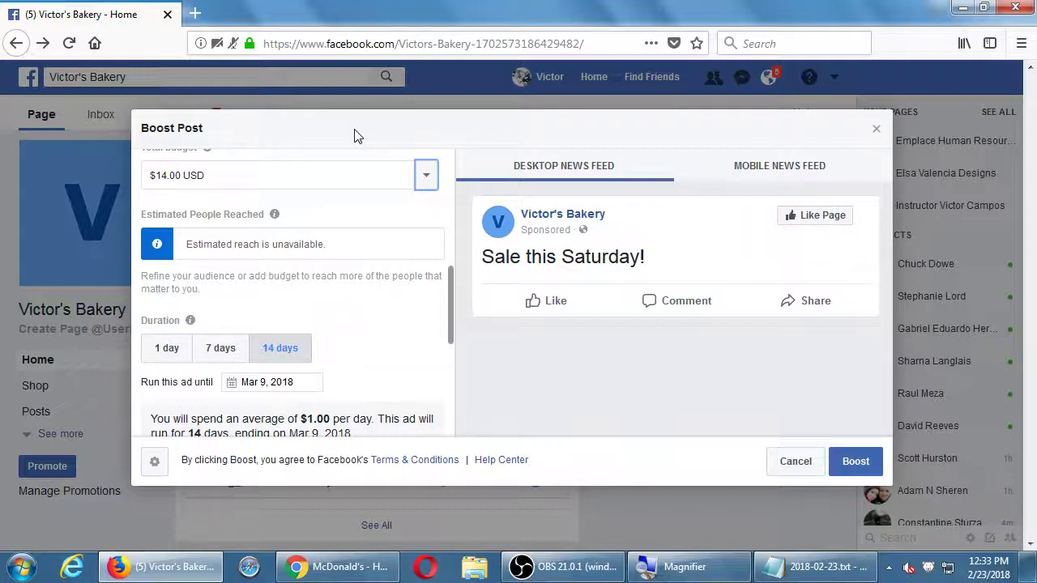
left_click(789, 566)
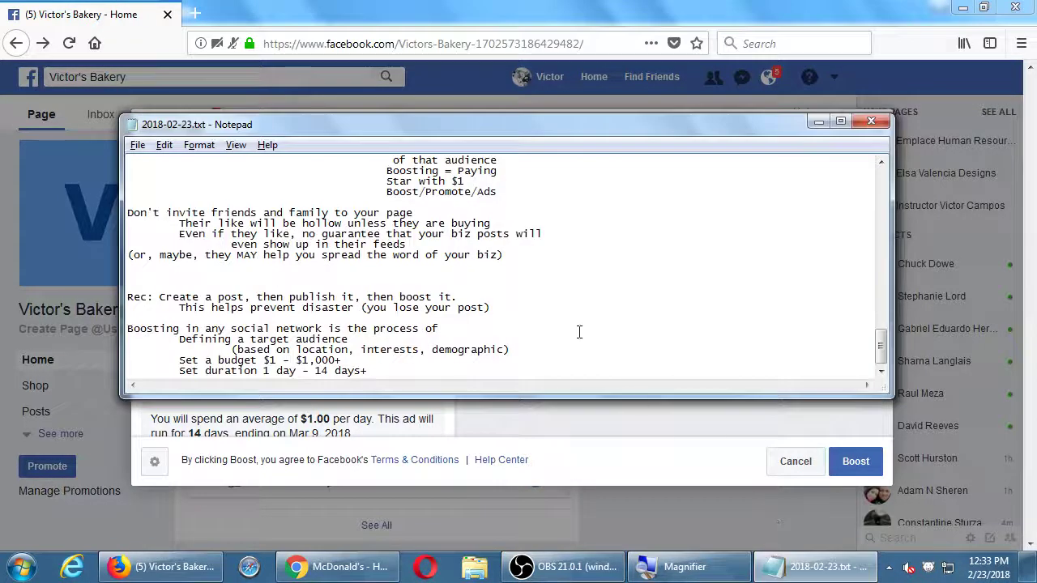
key("super+plus")
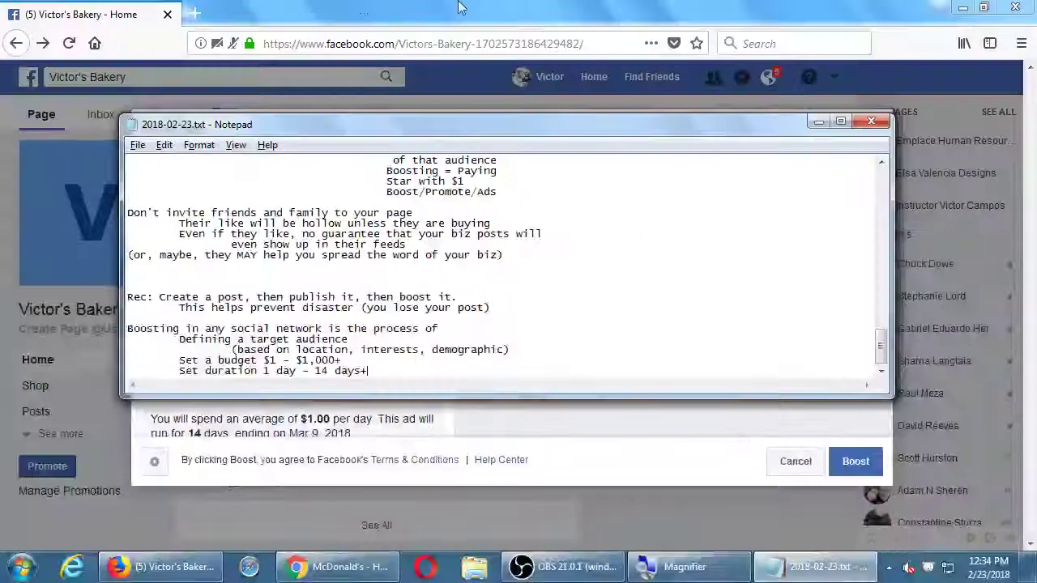
Switch to the Boost Post dialog in Firefox and set the duration to 1 day and the total budget to $1.00 USD
left_click(490, 6)
scroll(398, 251, "up", 8)
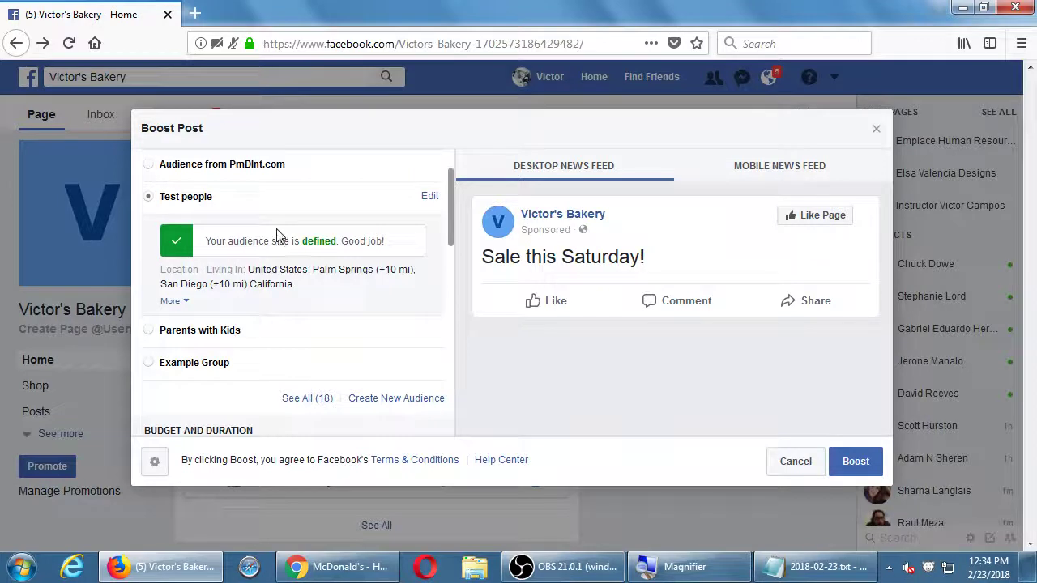
scroll(278, 235, "down", 3)
scroll(277, 268, "down", 2)
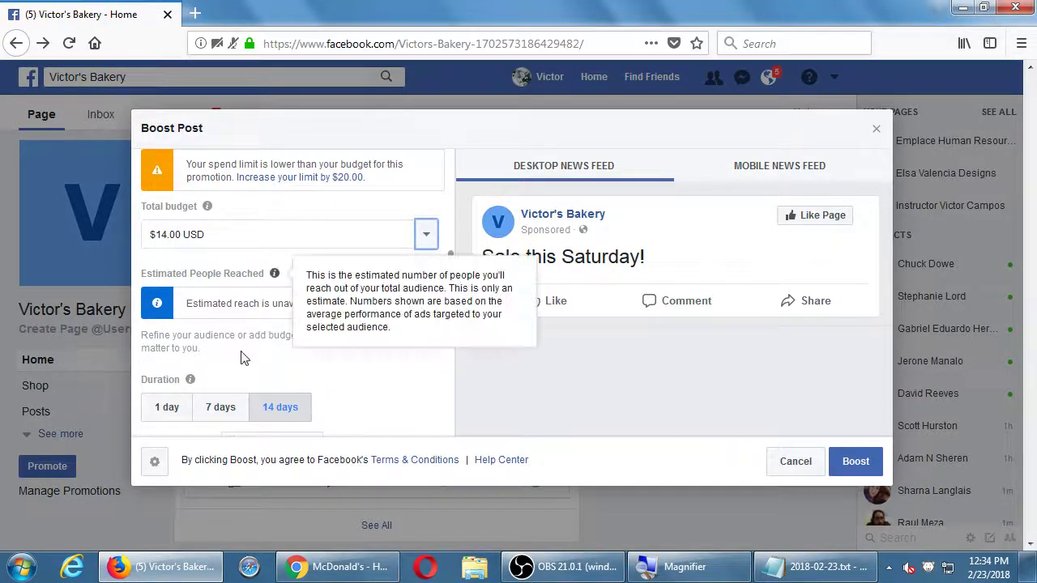
left_click(164, 409)
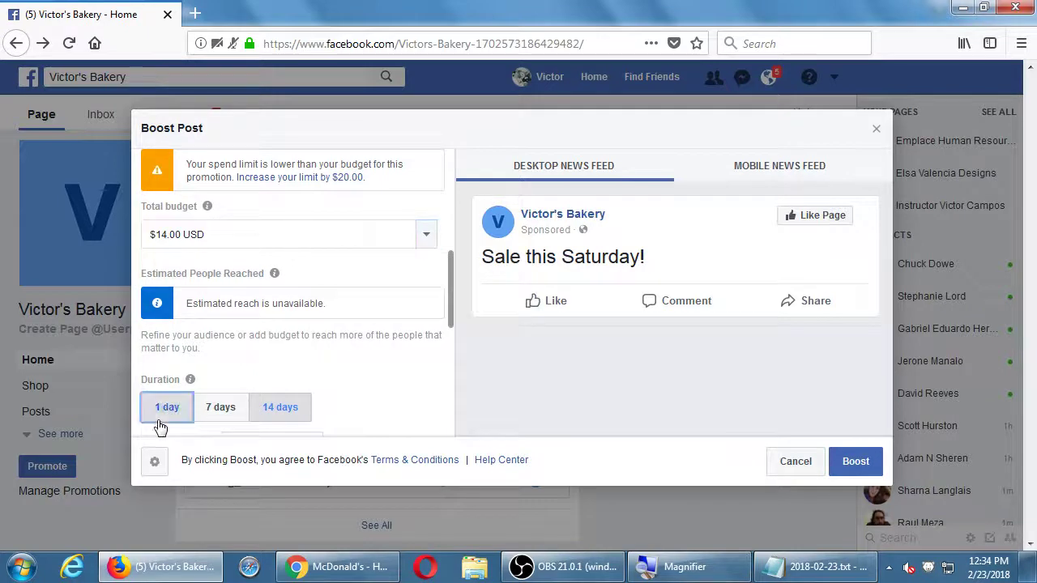
triple_click(227, 236)
type("1")
key("Tab")
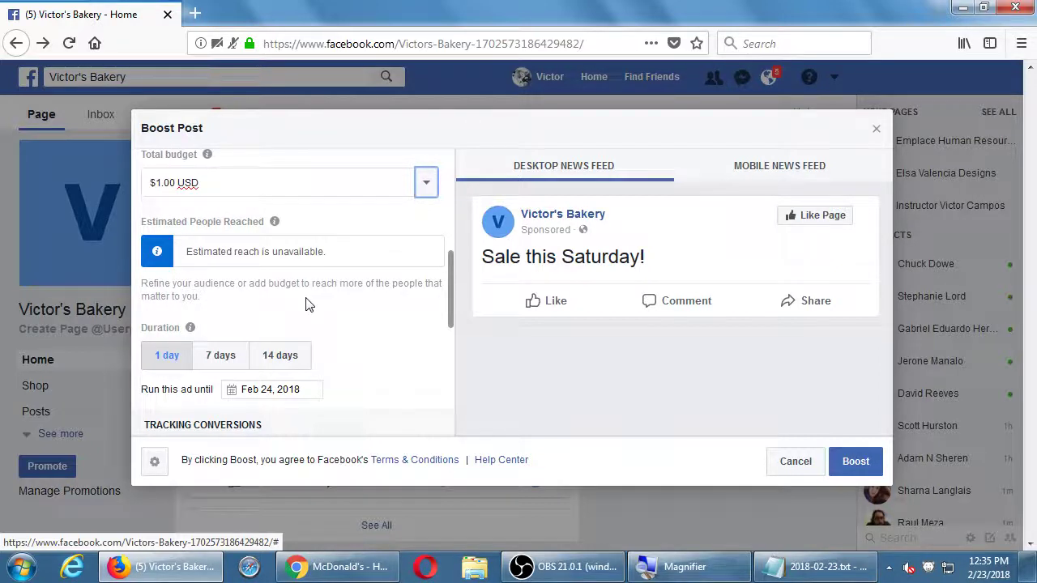
scroll(307, 300, "up", 1)
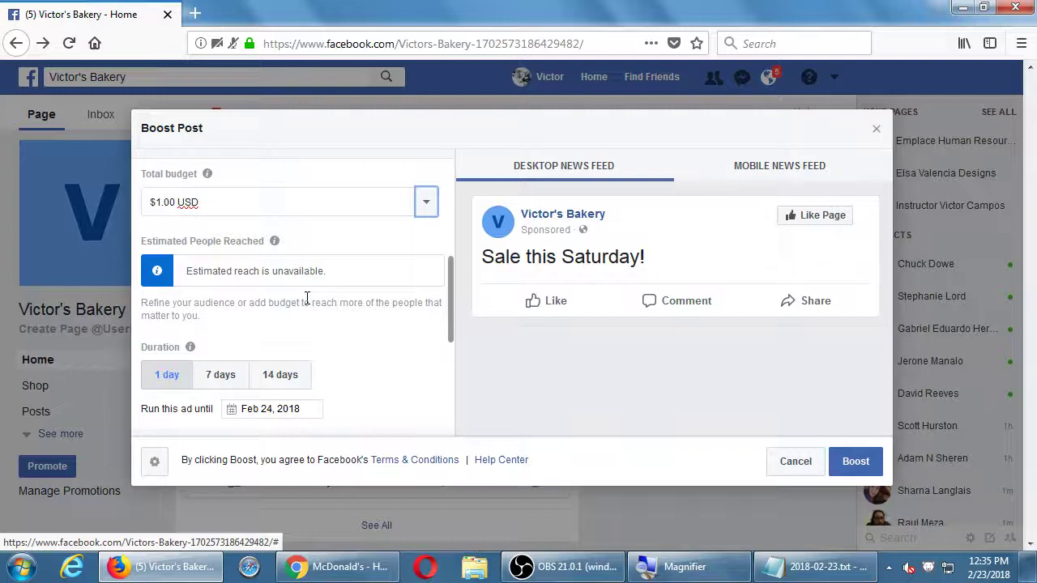
Switch to the Notepad notes and insert "Start off with a 'wide' audience" below the "(based on location, interests, demographic)" line at the same indent
left_click(798, 569)
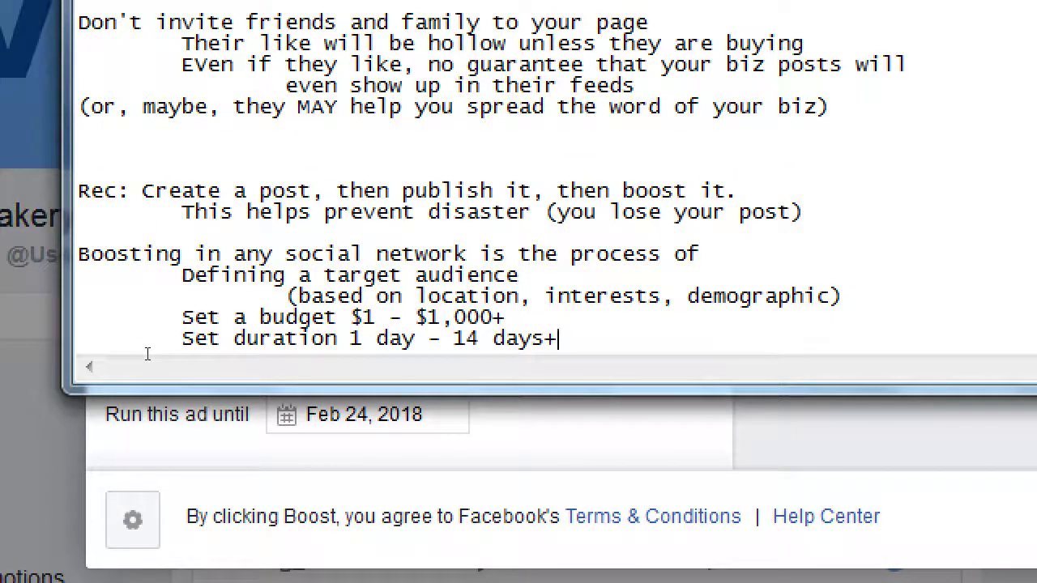
key("Return")
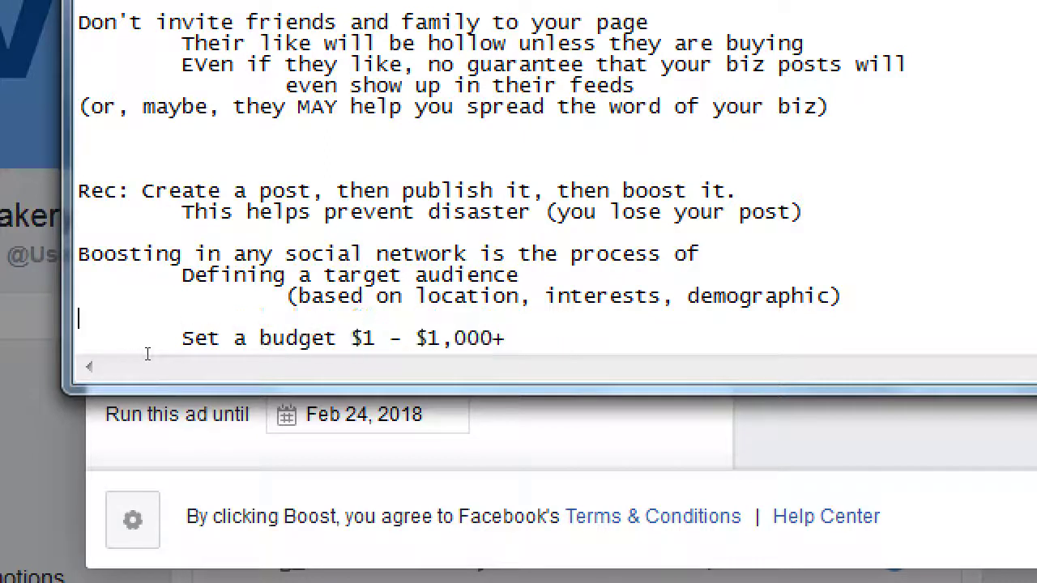
key("ctrl+End")
scroll(148, 354, "down", 1)
scroll(147, 354, "down", 1)
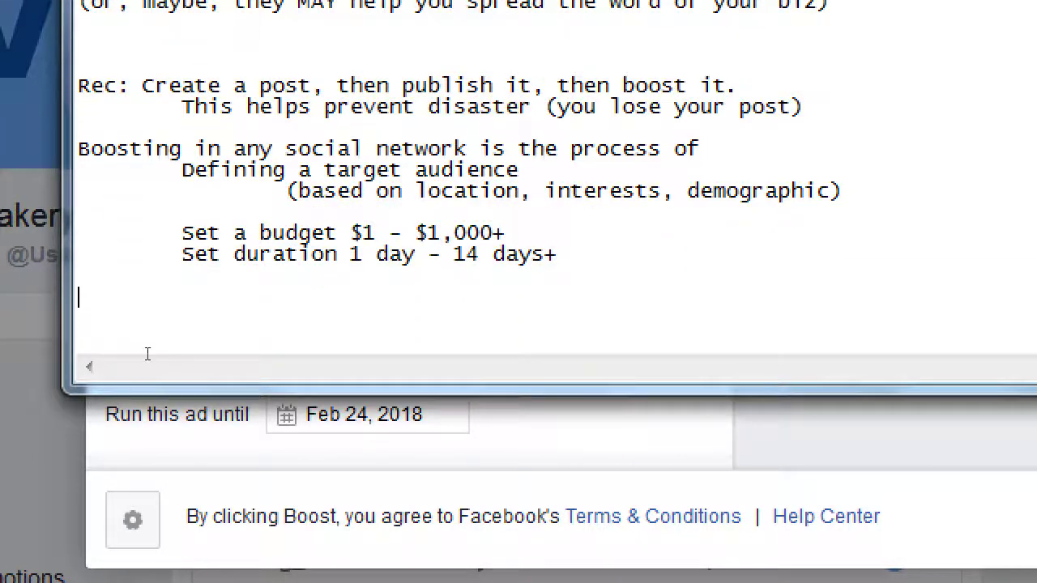
key("Up")
key("Up")
key("Up")
key("Up")
key("Tab")
key("Tab")
type("Start of")
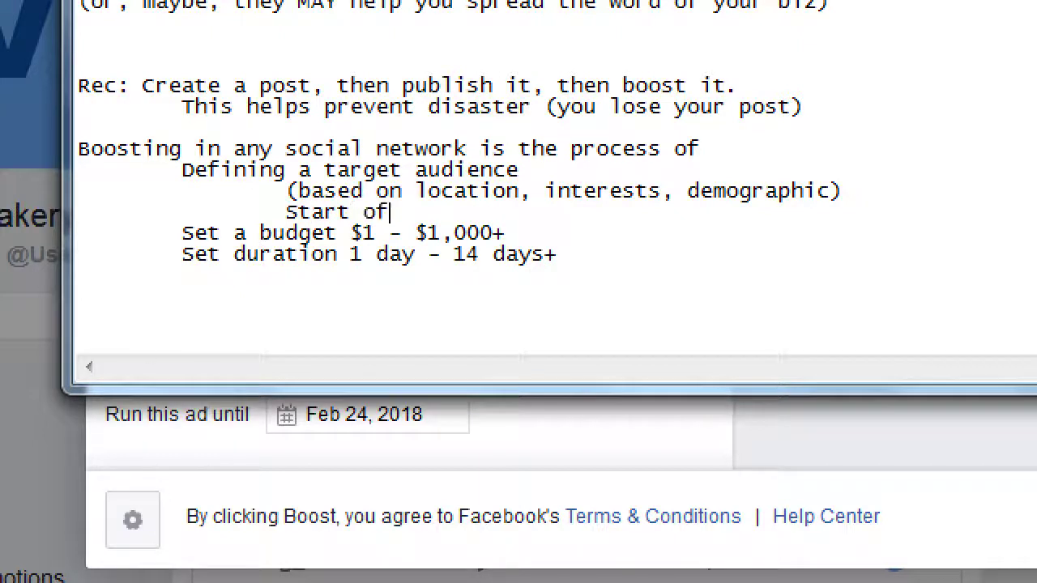
type("f with a 'wi")
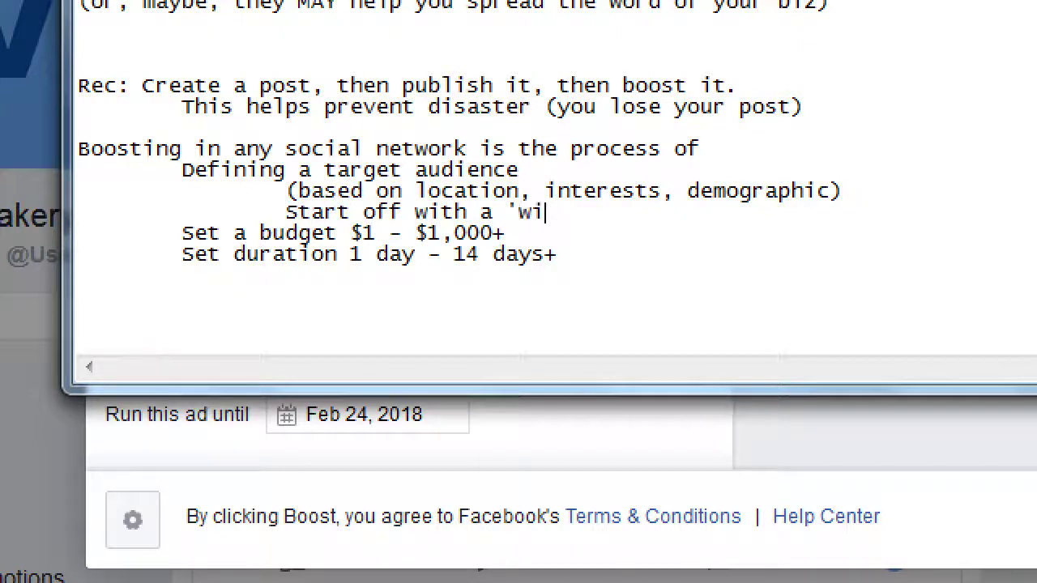
type("de' audeinc")
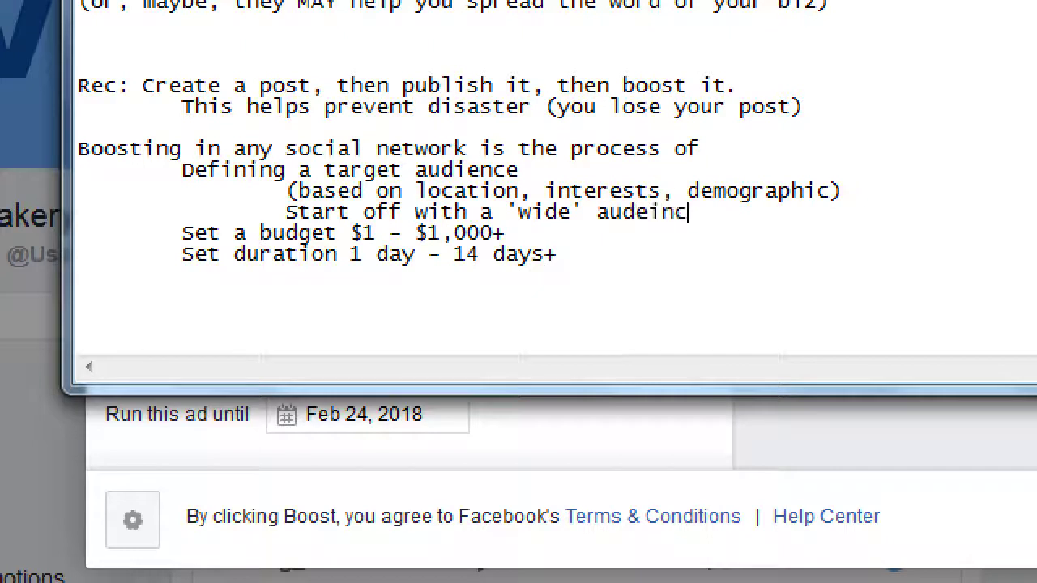
key("BackSpace")
key("BackSpace")
key("BackSpace")
key("BackSpace")
type("ience")
Add an indented line "Check Insights (stats) to see how effective your Boost was" below the duration line
key("Down")
key("End")
key("Return")
key("Tab")
type("Check I")
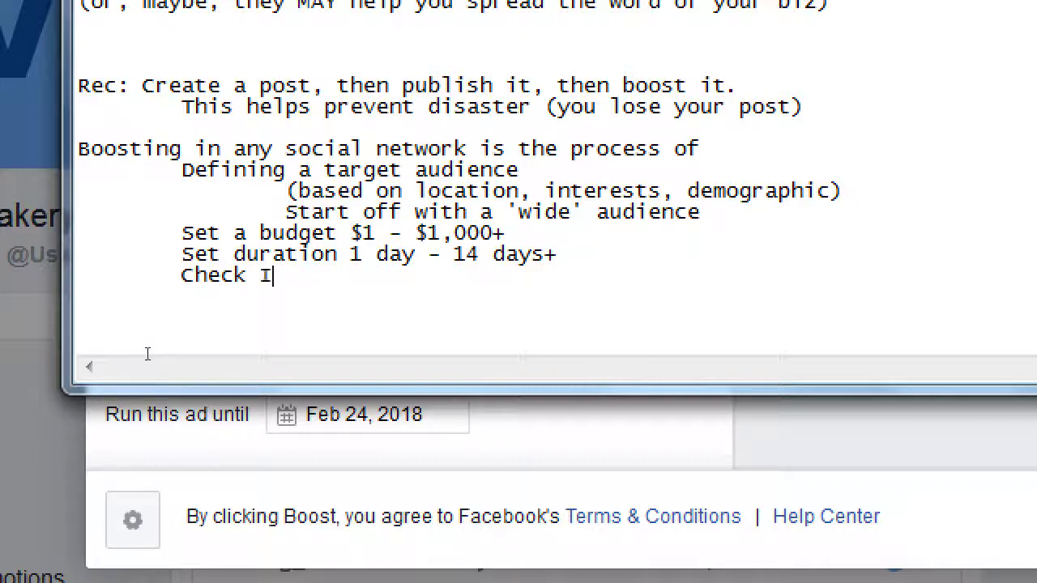
type("nsights (stats")
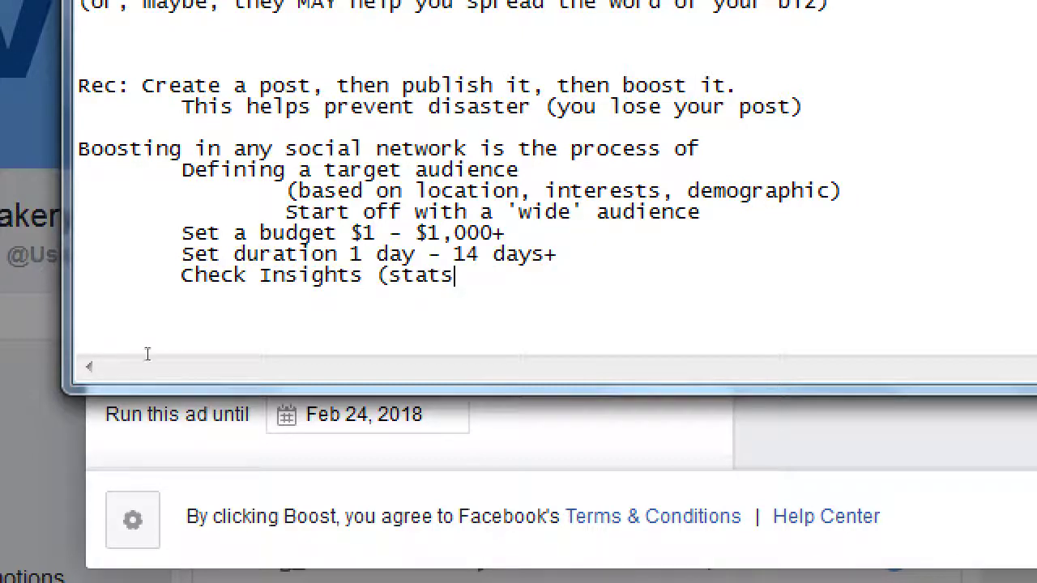
type(") to see how ")
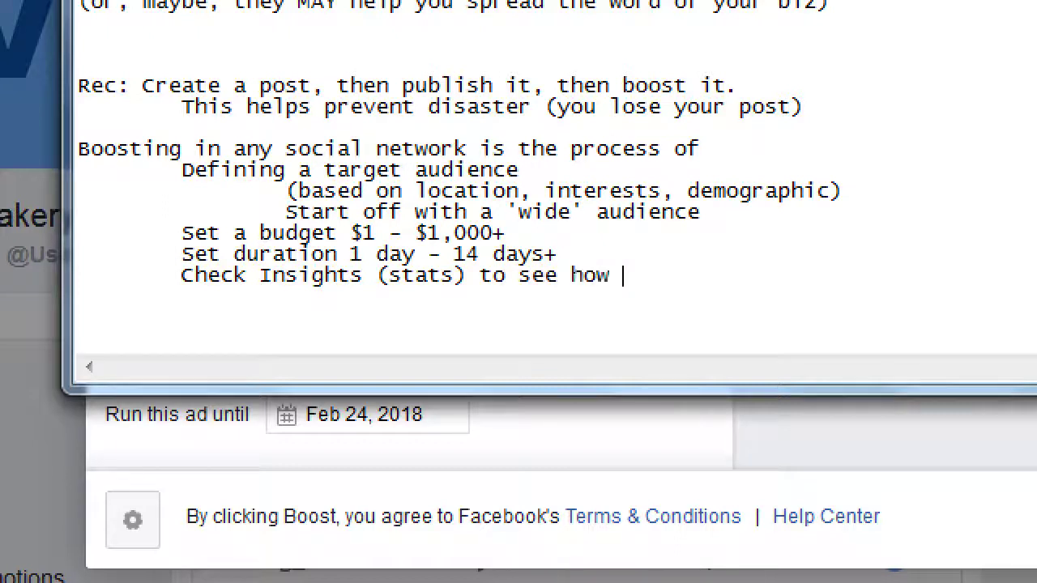
type("effective your Boost was")
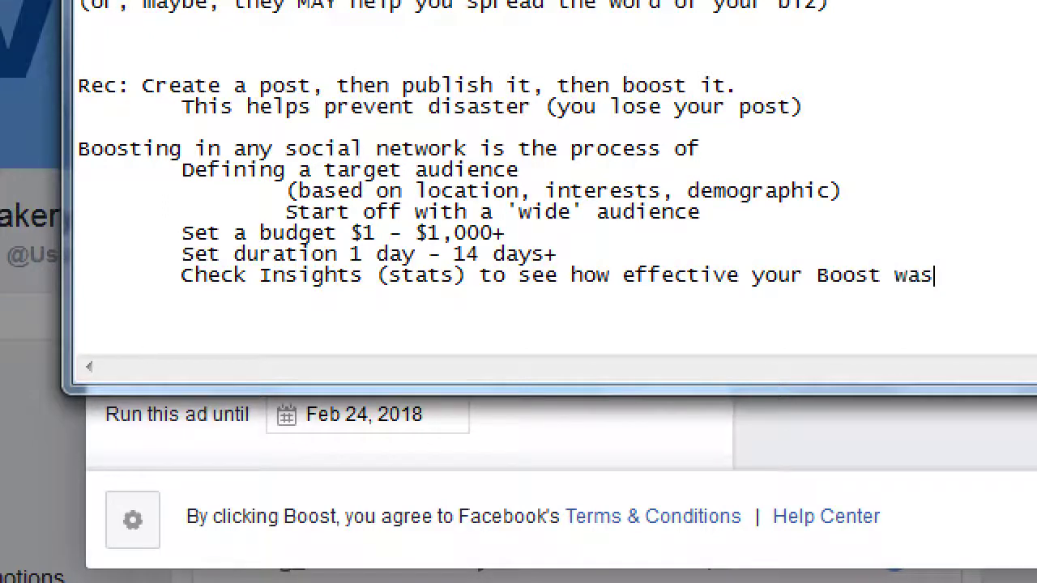
Add an indented line reading "Then create another Boost, with a more-defined" below the Insights line
key("Return")
key("Tab")
type("Then create anothe")
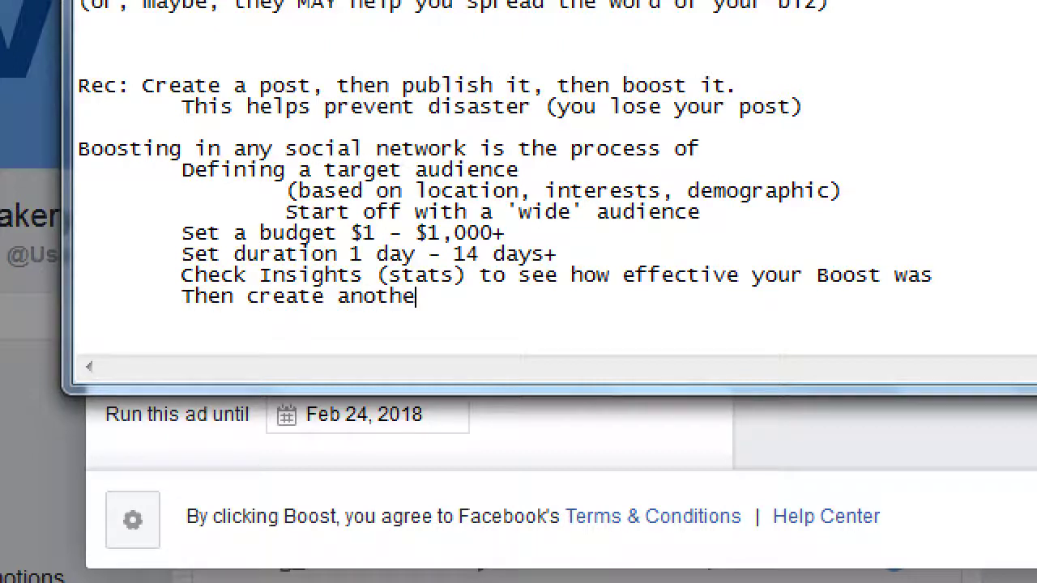
type("r Boost")
type(", wi")
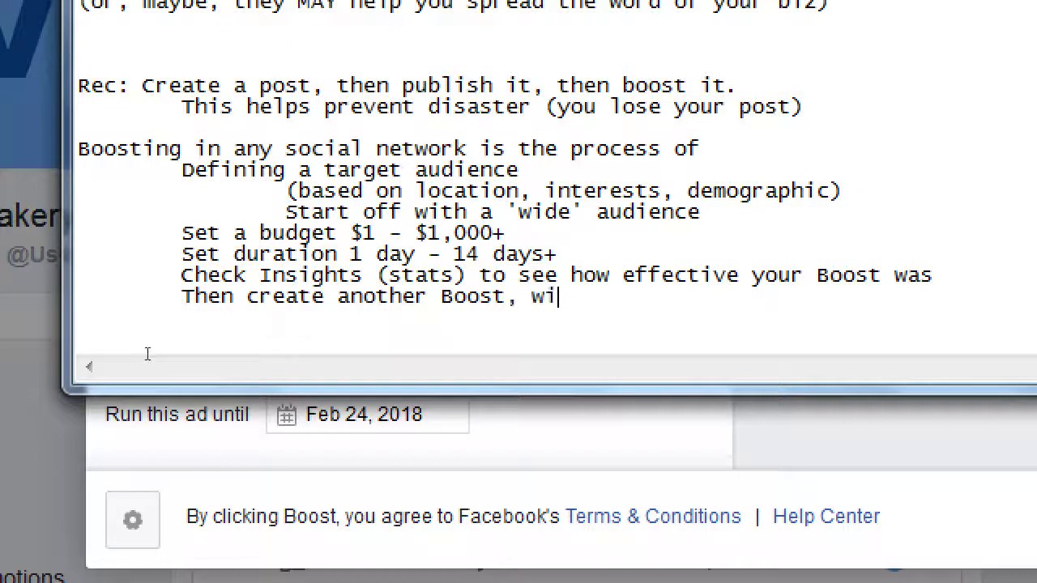
type("h")
key("BackSpace")
type("at")
key("BackSpace")
key("BackSpace")
type("tha")
key("BackSpace")
key("BackSpace")
type("a more-ed")
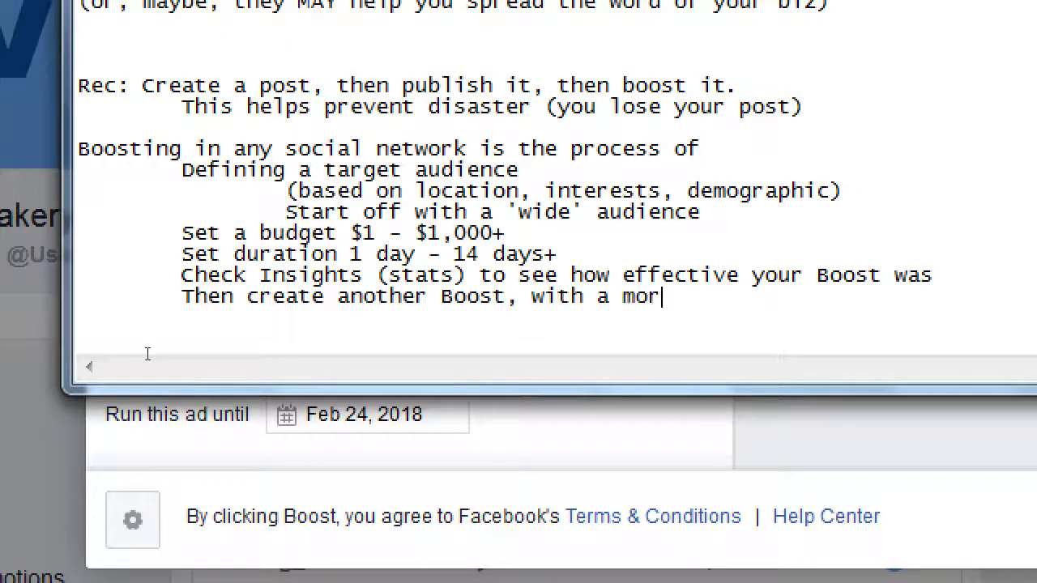
key("BackSpace")
type("f")
key("BackSpace")
key("BackSpace")
type("dei")
key("BackSpace")
type("fine")
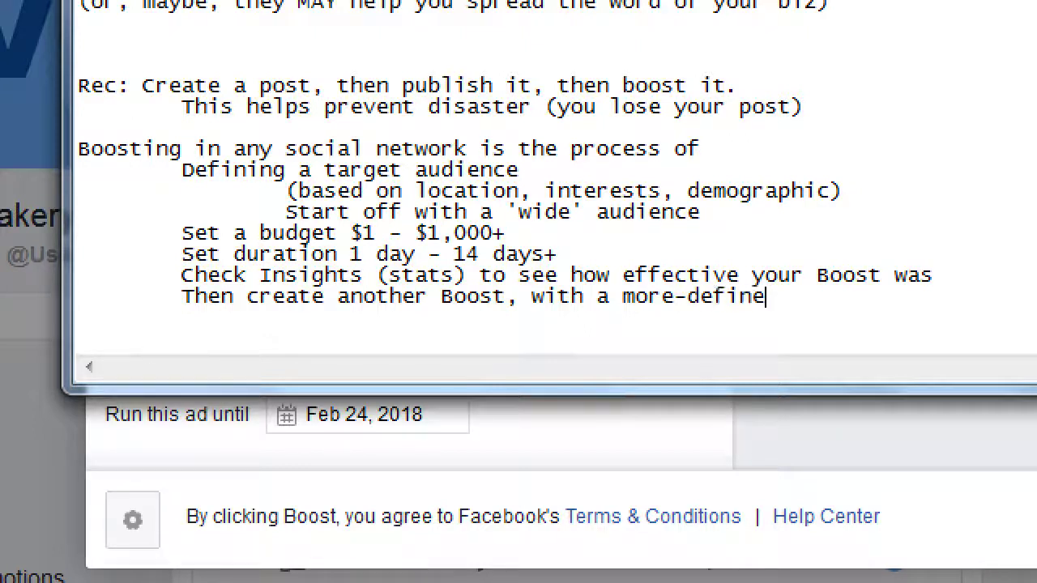
type("d")
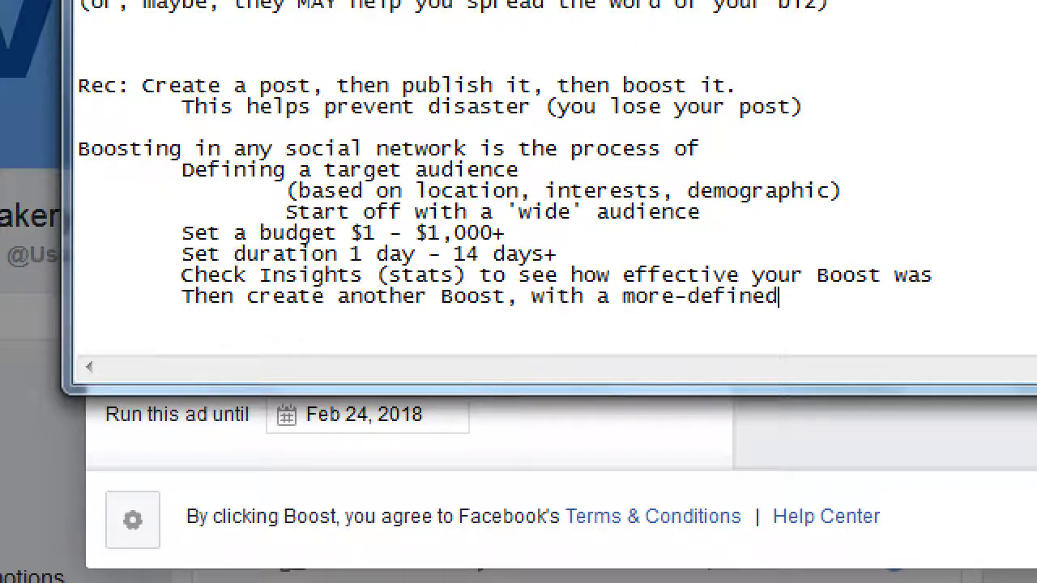